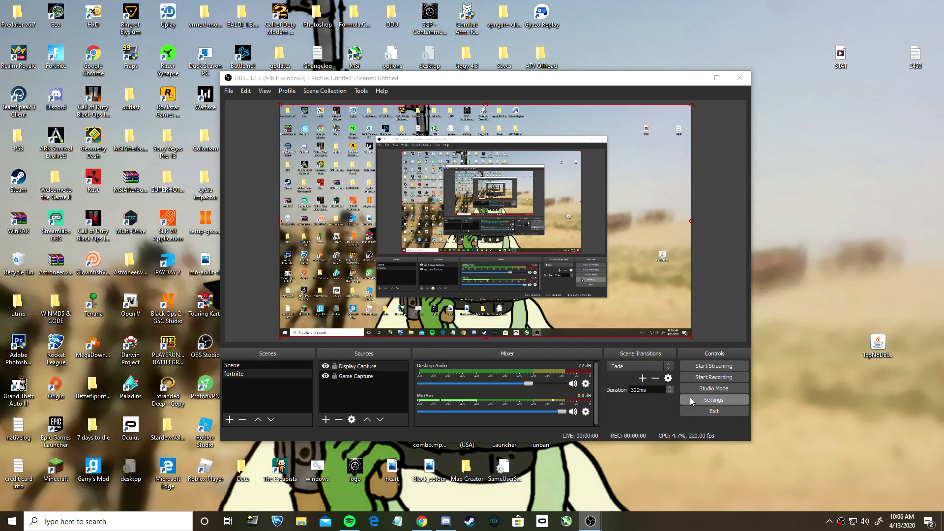
- Open the settings and show the recording section of the output options
{"action": "left_click_drag", "start_coordinate": [444, 81], "coordinate": [408, 75]}
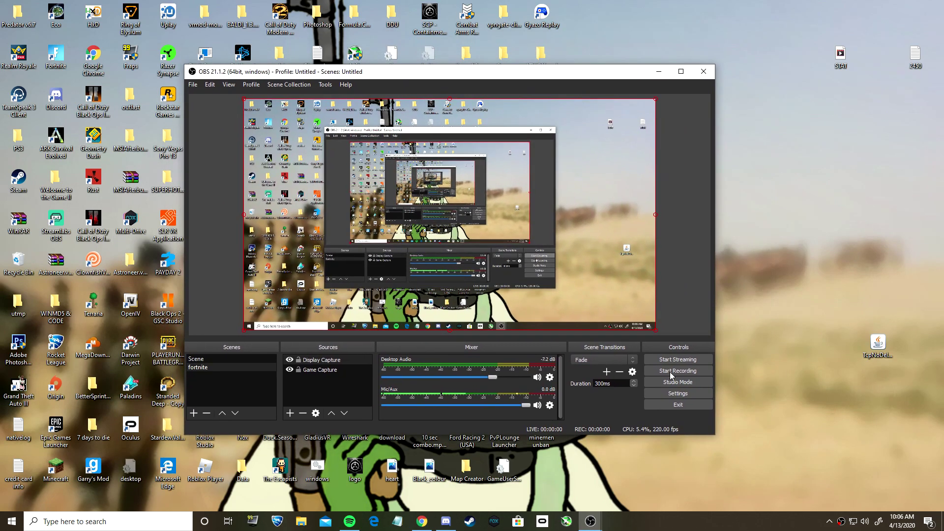
{"action": "left_click", "coordinate": [672, 390]}
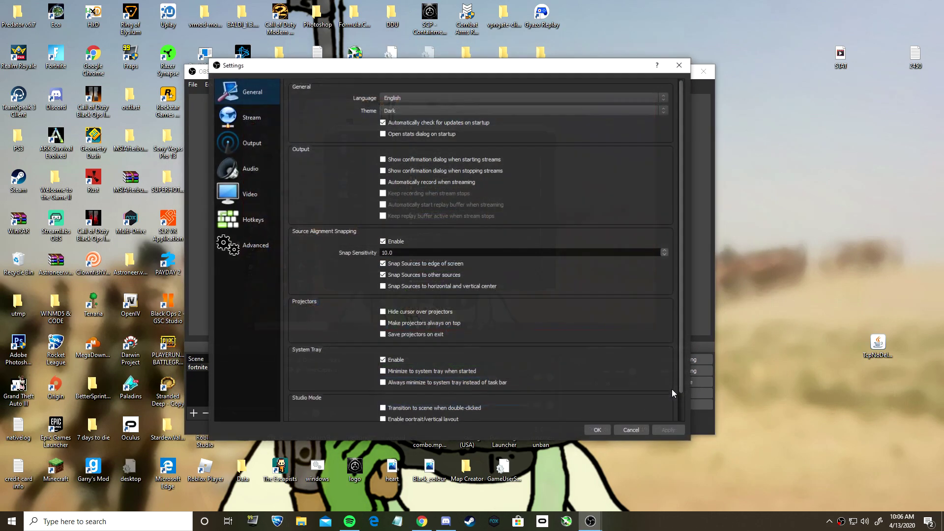
{"action": "left_click", "coordinate": [248, 118]}
{"action": "left_click", "coordinate": [252, 140]}
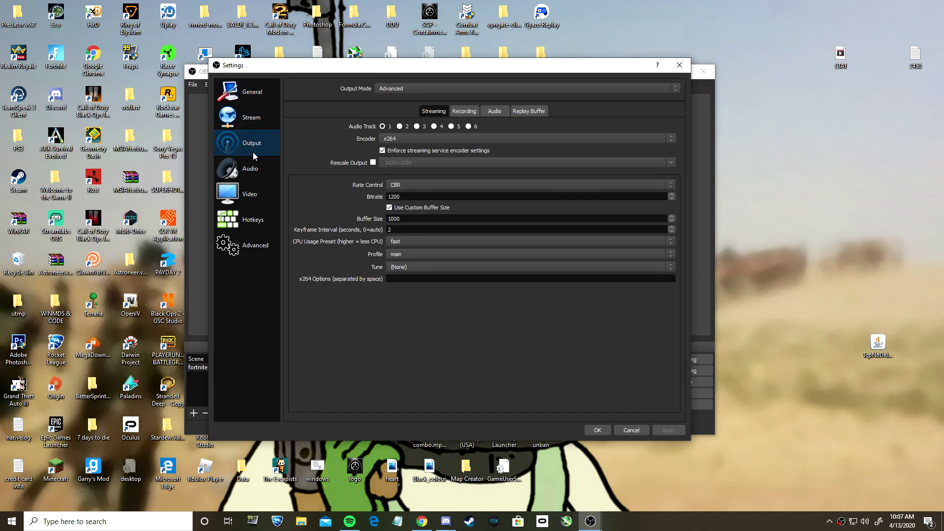
{"action": "left_click", "coordinate": [455, 112]}
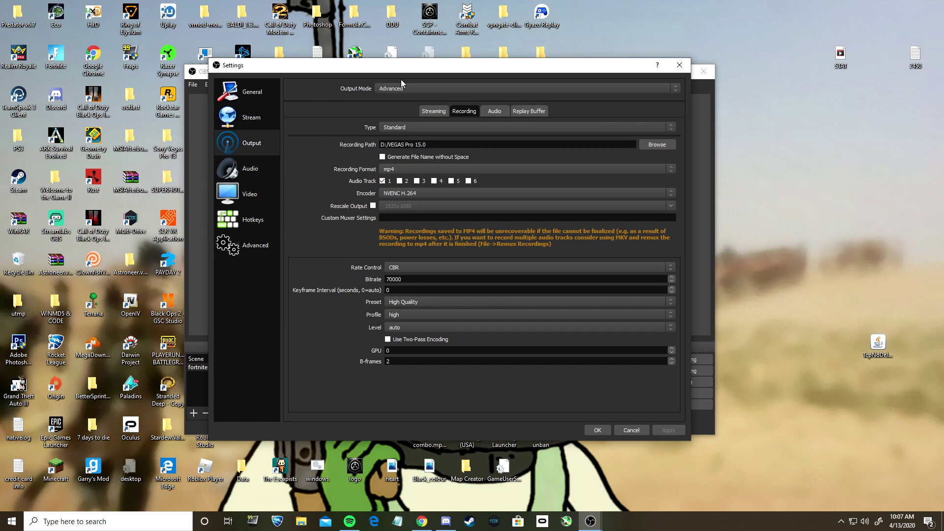
- Review the available recording types and the recording path
{"action": "left_click", "coordinate": [404, 127]}
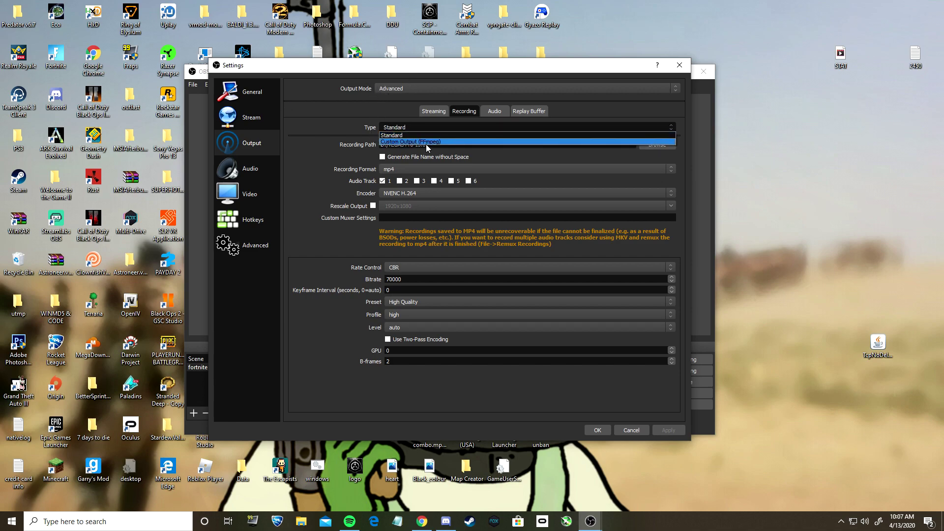
{"action": "left_click", "coordinate": [409, 129]}
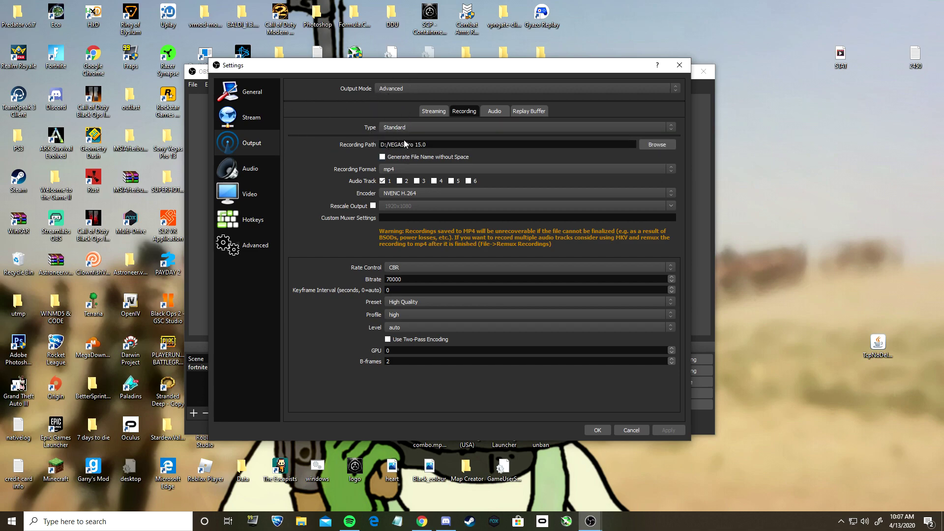
{"action": "left_click_drag", "start_coordinate": [423, 144], "coordinate": [445, 143]}
{"action": "left_click", "coordinate": [424, 144]}
- Switch the recording format to flv and back to mp4
{"action": "left_click", "coordinate": [403, 169]}
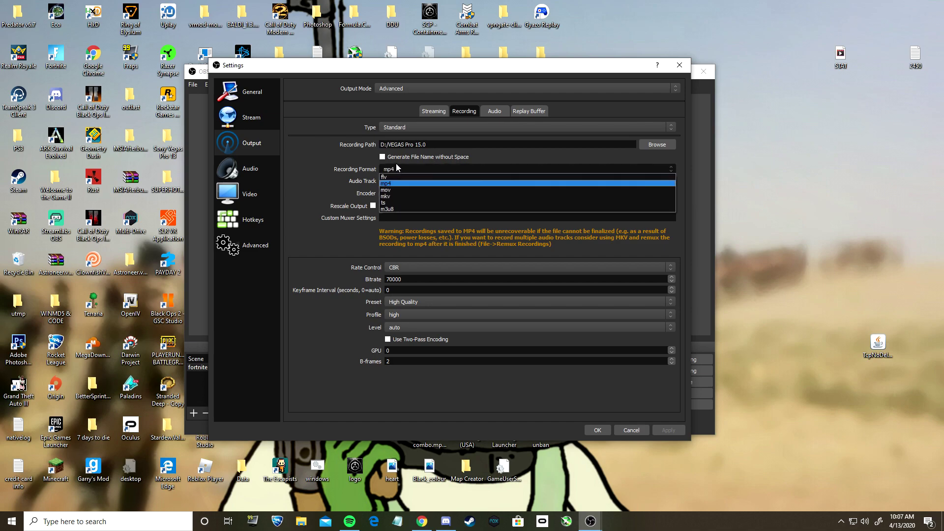
{"action": "left_click", "coordinate": [394, 181]}
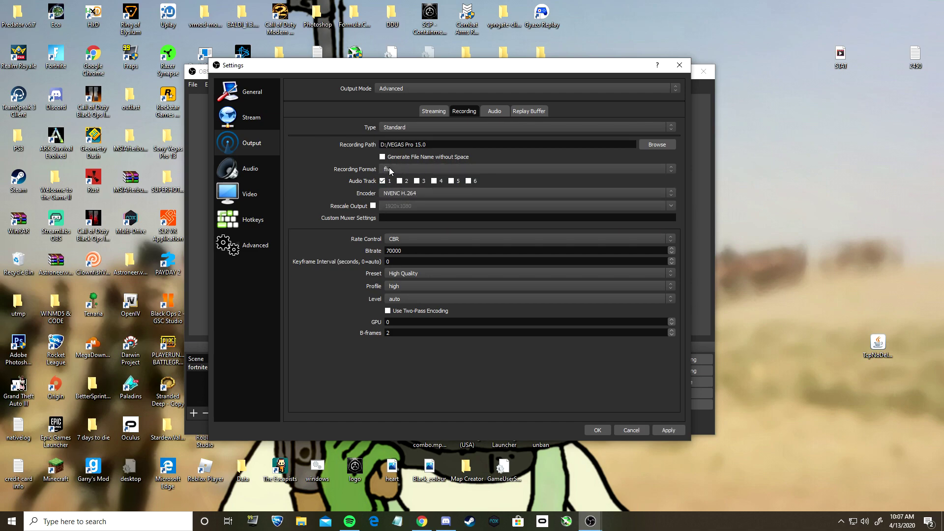
{"action": "left_click", "coordinate": [390, 169]}
{"action": "left_click", "coordinate": [393, 184]}
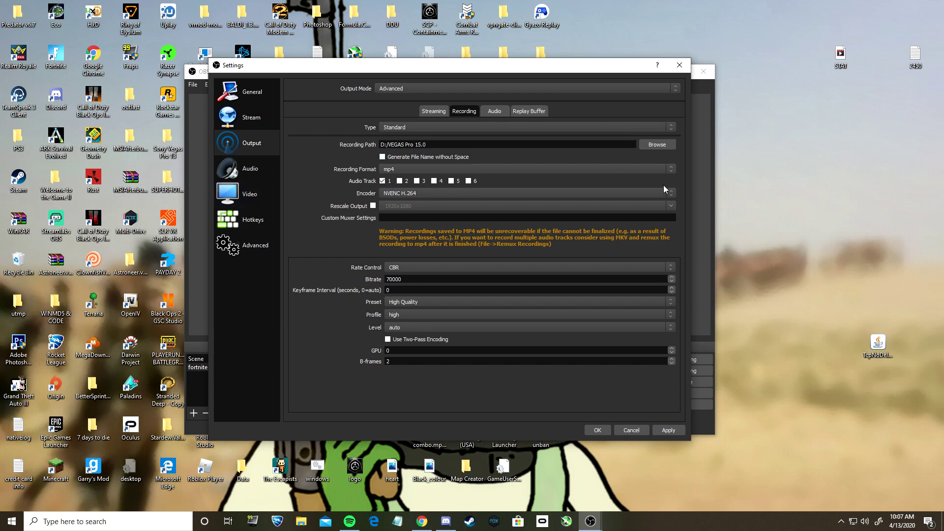
- Select NVENC H.264 as the recording encoder
{"action": "left_click", "coordinate": [411, 195]}
{"action": "left_click", "coordinate": [411, 195]}
{"action": "left_click", "coordinate": [412, 195]}
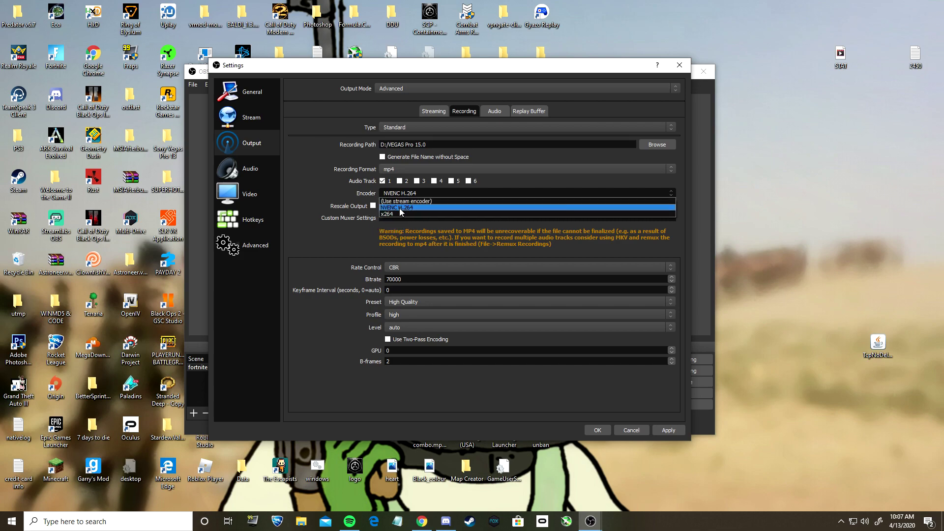
{"action": "left_click", "coordinate": [408, 208]}
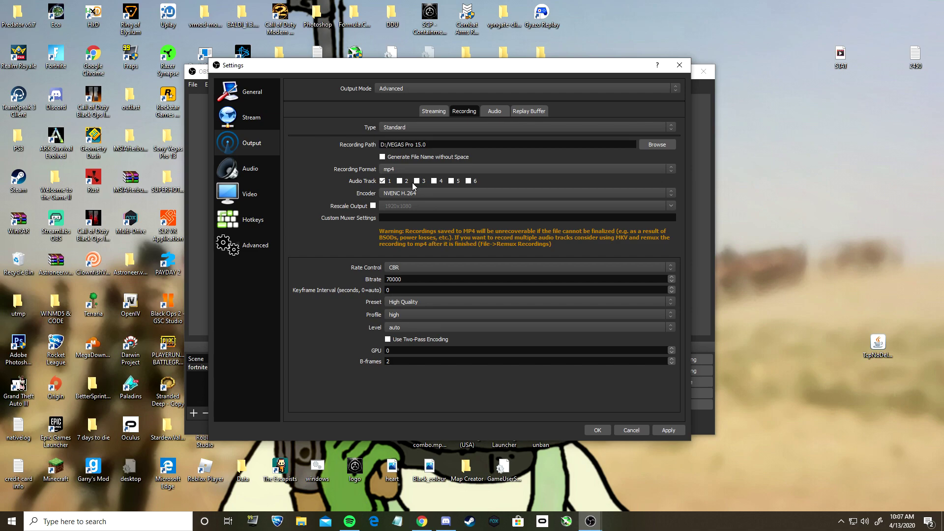
{"action": "left_click", "coordinate": [392, 194]}
{"action": "left_click", "coordinate": [392, 194]}
{"action": "left_click", "coordinate": [404, 195]}
{"action": "left_click", "coordinate": [402, 188]}
{"action": "left_click", "coordinate": [393, 192]}
{"action": "left_click", "coordinate": [391, 203]}
{"action": "left_click", "coordinate": [398, 194]}
{"action": "left_click", "coordinate": [408, 189]}
- Examine the recording bitrate and the encoder's preset, profile and level options
{"action": "double_click", "coordinate": [407, 280]}
{"action": "left_click", "coordinate": [408, 280]}
{"action": "type", "text": "3"}
{"action": "left_click", "coordinate": [408, 301]}
{"action": "left_click", "coordinate": [400, 305]}
{"action": "left_click", "coordinate": [408, 306]}
{"action": "left_click", "coordinate": [400, 316]}
{"action": "left_click", "coordinate": [399, 319]}
{"action": "left_click", "coordinate": [400, 319]}
{"action": "left_click", "coordinate": [402, 314]}
{"action": "left_click", "coordinate": [402, 313]}
{"action": "left_click", "coordinate": [405, 326]}
{"action": "left_click", "coordinate": [403, 333]}
- Open the audio settings and check the list of input and output devices in the Windows Sound settings
{"action": "left_click", "coordinate": [235, 172]}
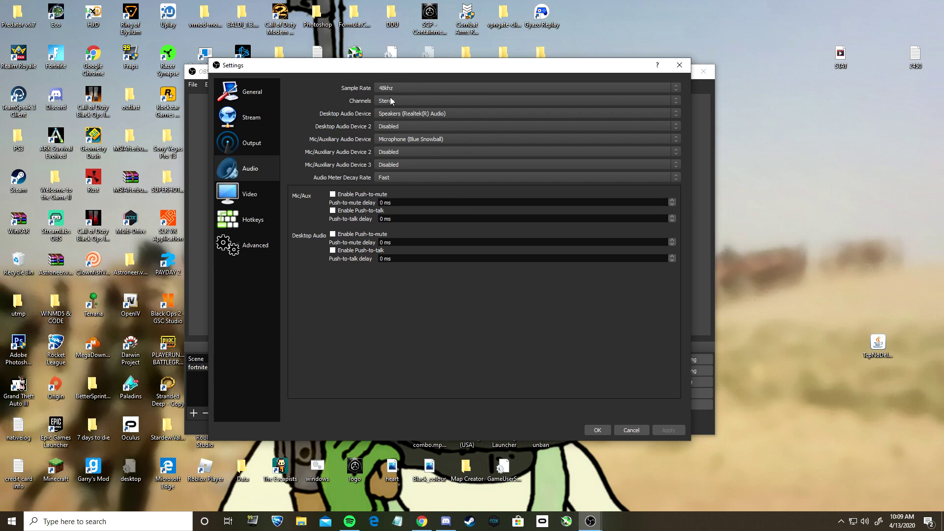
{"action": "right_click", "coordinate": [864, 521]}
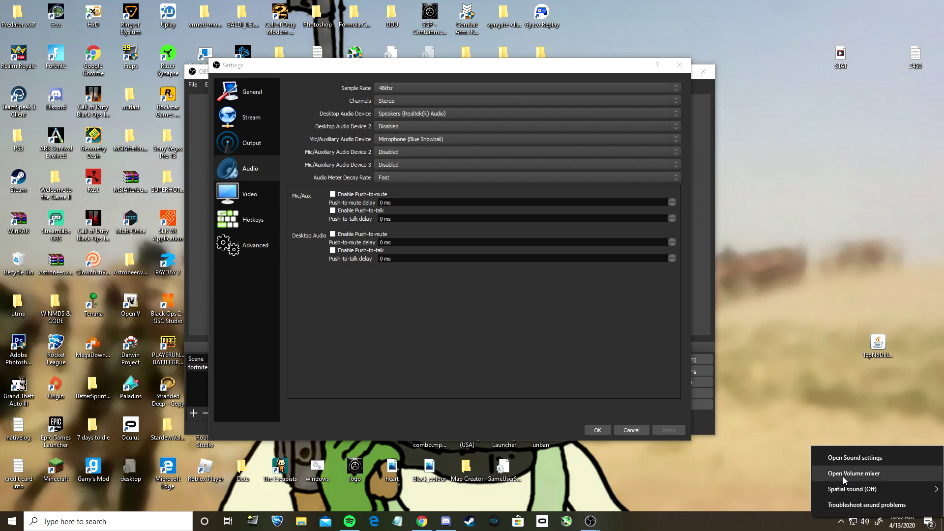
{"action": "left_click", "coordinate": [845, 458]}
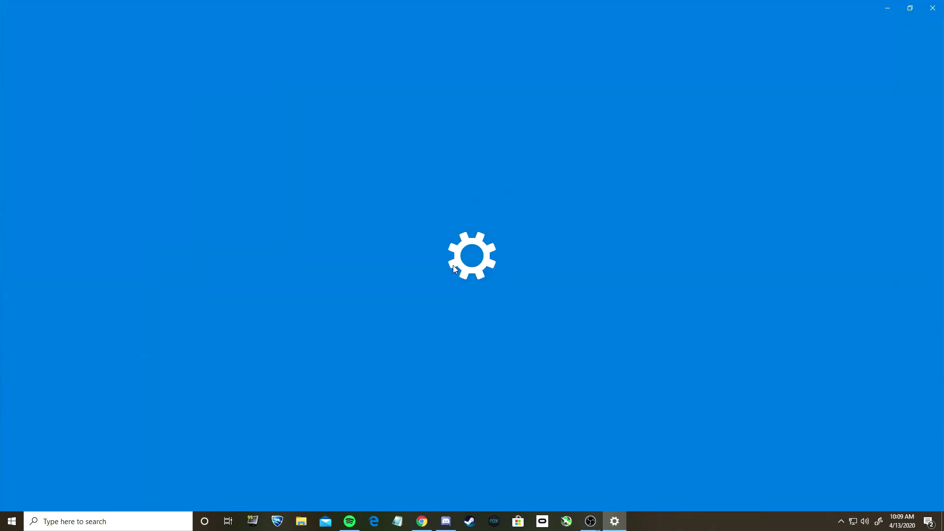
{"action": "scroll", "coordinate": [285, 340], "scroll_direction": "down", "scroll_amount": 1}
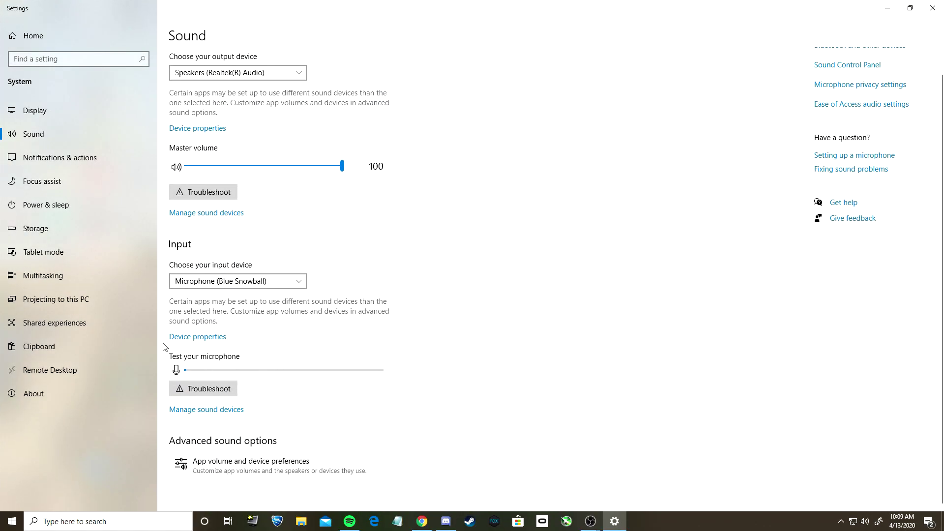
{"action": "left_click", "coordinate": [206, 412]}
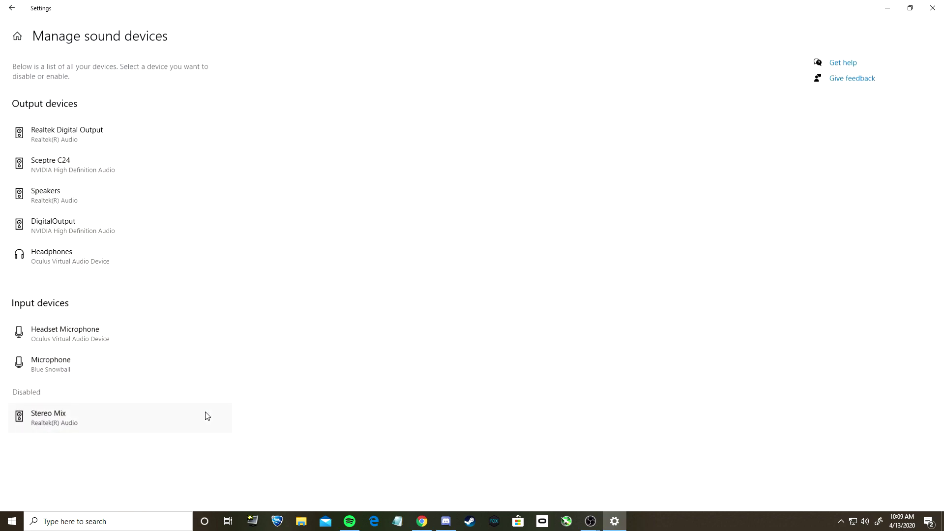
{"action": "left_click", "coordinate": [47, 372]}
{"action": "left_click", "coordinate": [932, 8]}
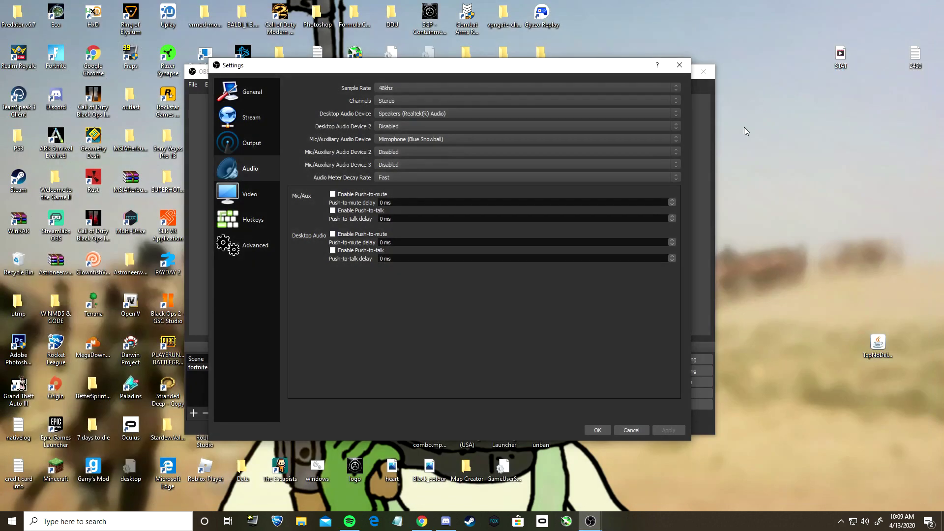
- View the Windows volume mixer and close it
{"action": "right_click", "coordinate": [865, 522]}
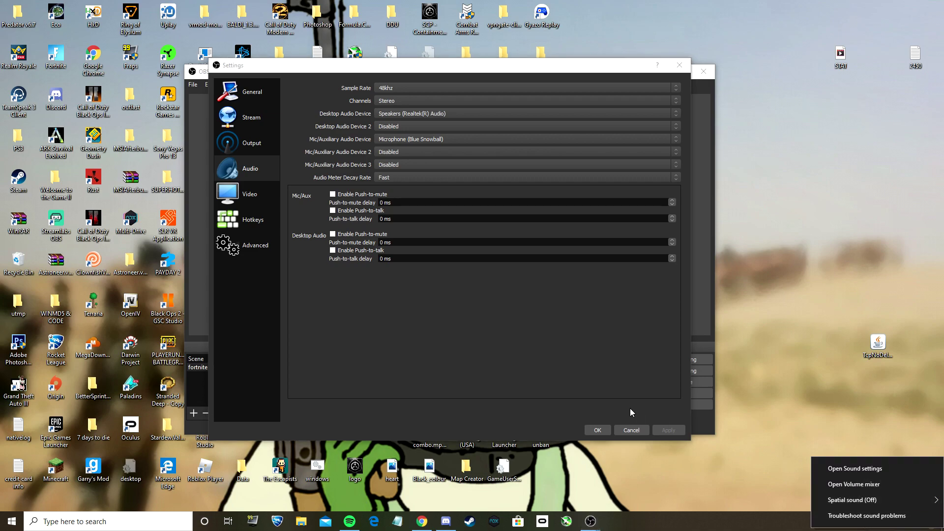
{"action": "left_click", "coordinate": [852, 486]}
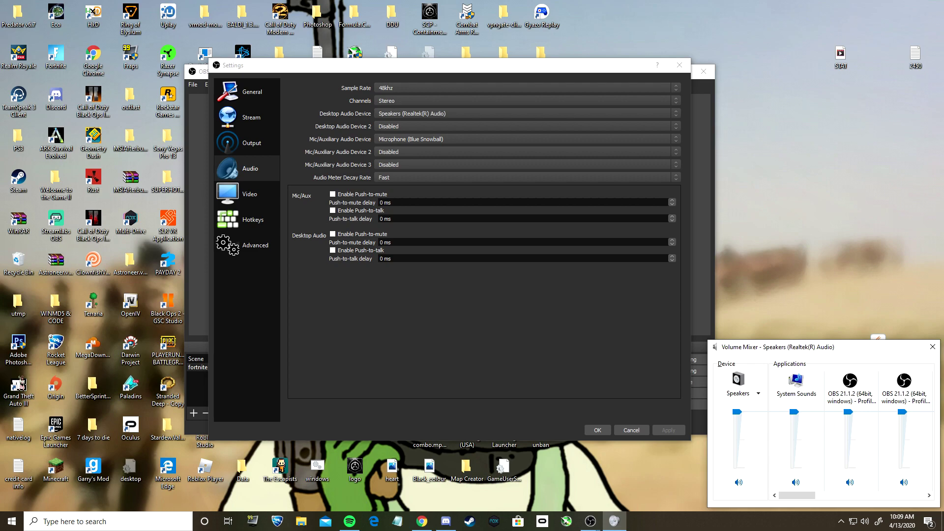
{"action": "left_click", "coordinate": [933, 347]}
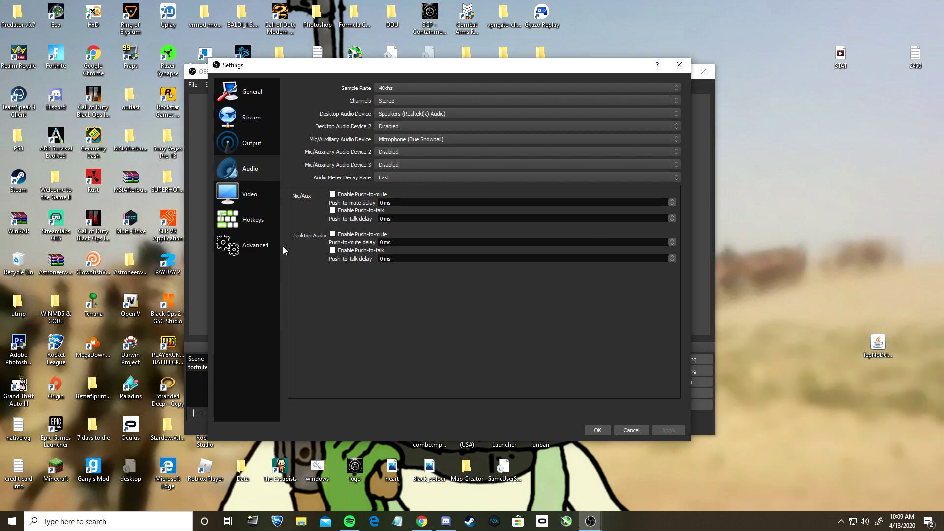
- Review the sample rate and channel options in the audio settings
{"action": "left_click_drag", "start_coordinate": [368, 71], "coordinate": [383, 79]}
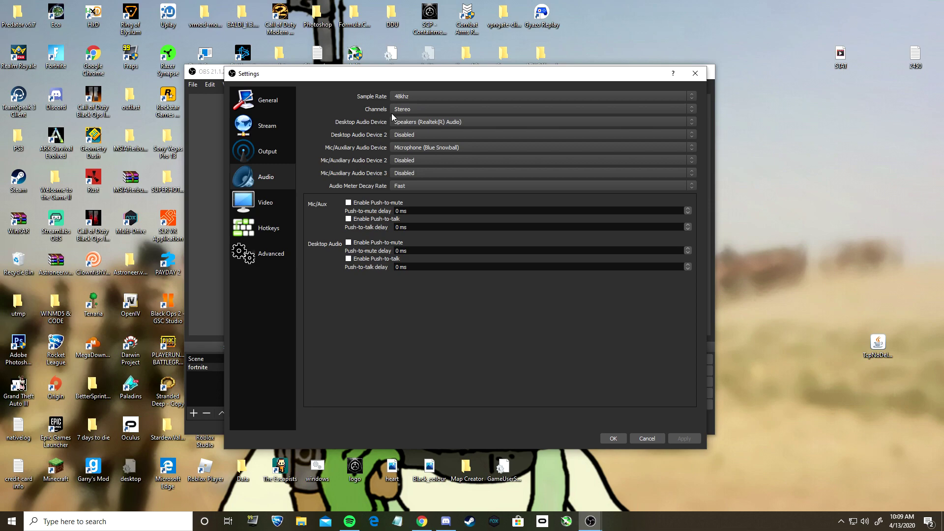
{"action": "left_click", "coordinate": [401, 101]}
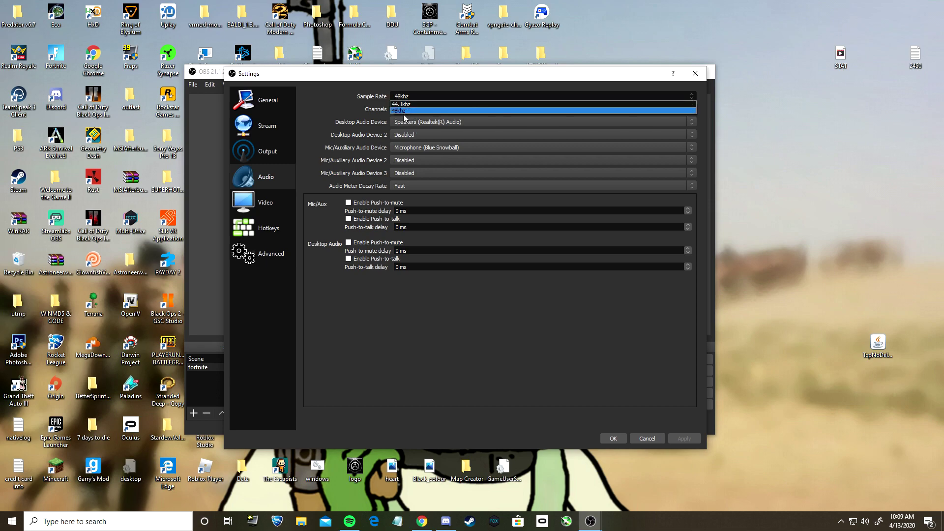
{"action": "left_click", "coordinate": [407, 99]}
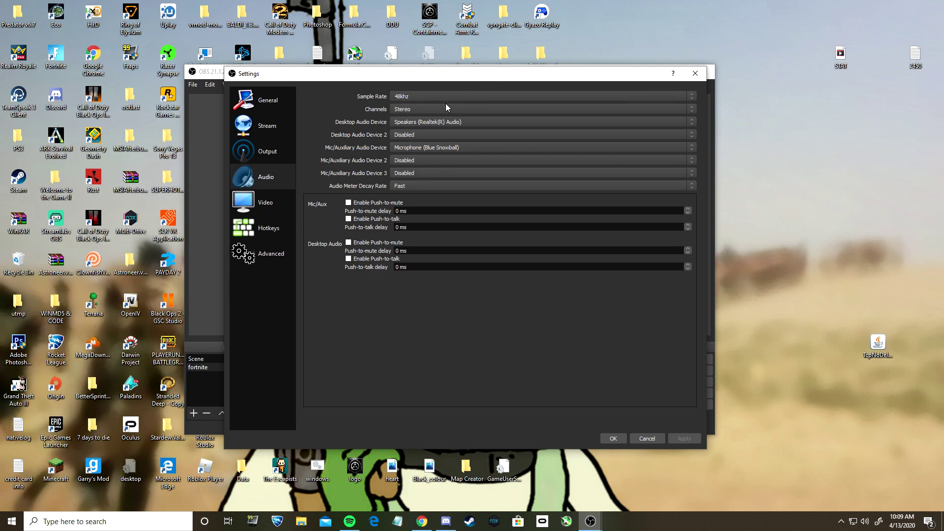
{"action": "left_click", "coordinate": [408, 110]}
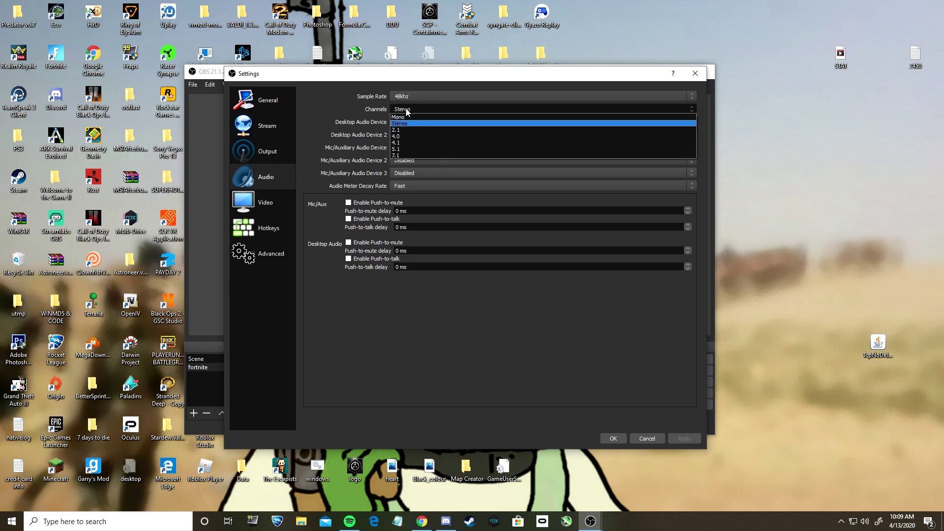
{"action": "left_click", "coordinate": [407, 111]}
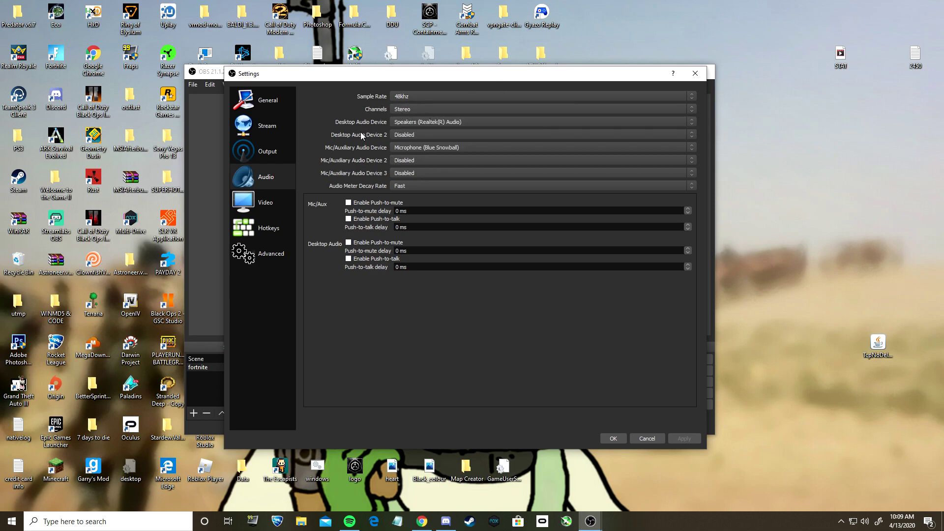
- Examine the devices available for the first desktop audio source
{"action": "left_click", "coordinate": [415, 122]}
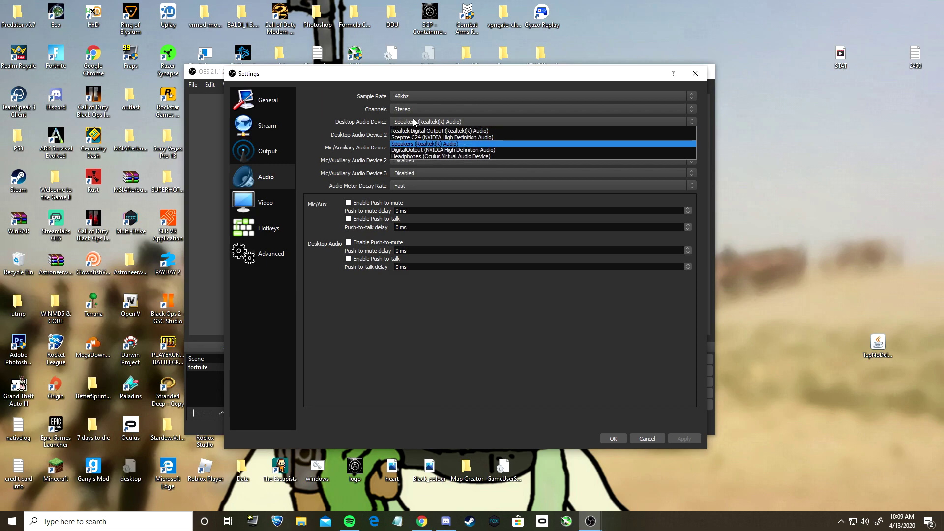
{"action": "left_click", "coordinate": [405, 125]}
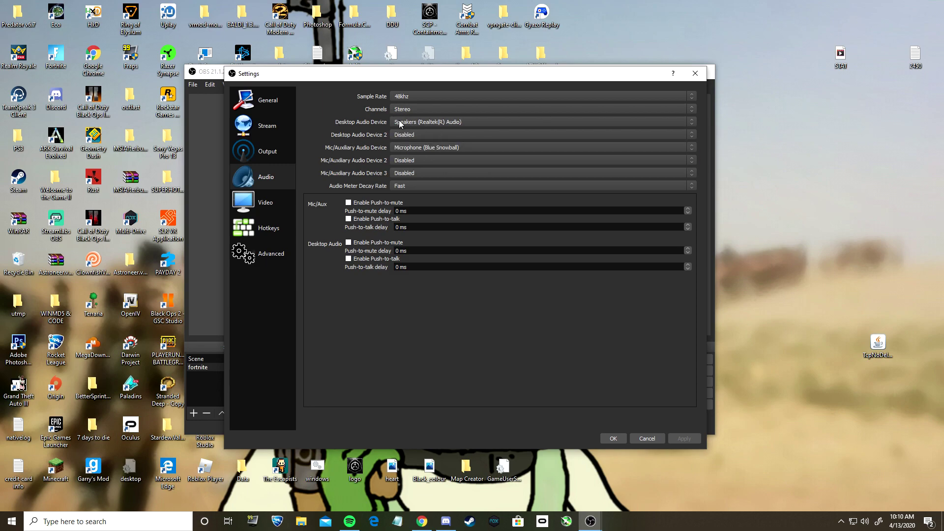
{"action": "left_click", "coordinate": [397, 122]}
{"action": "left_click", "coordinate": [398, 122]}
{"action": "left_click", "coordinate": [426, 122]}
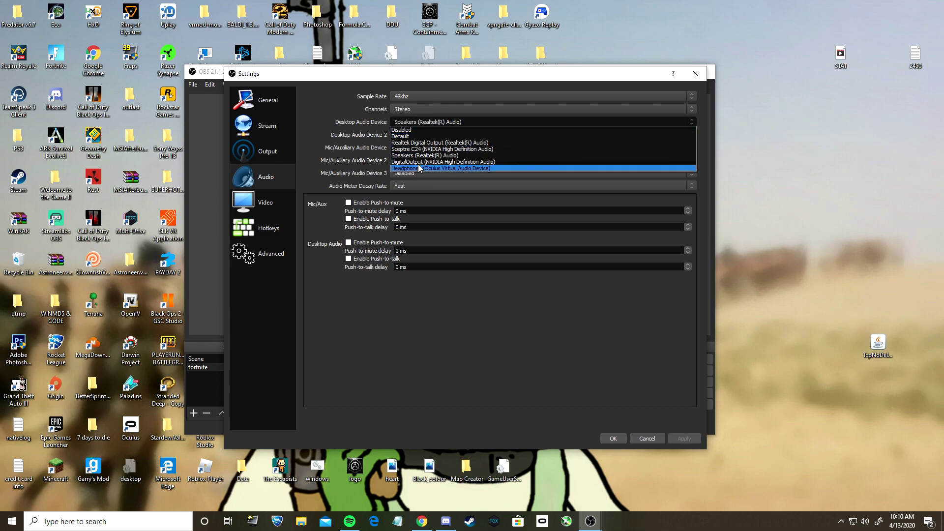
{"action": "left_click", "coordinate": [427, 123]}
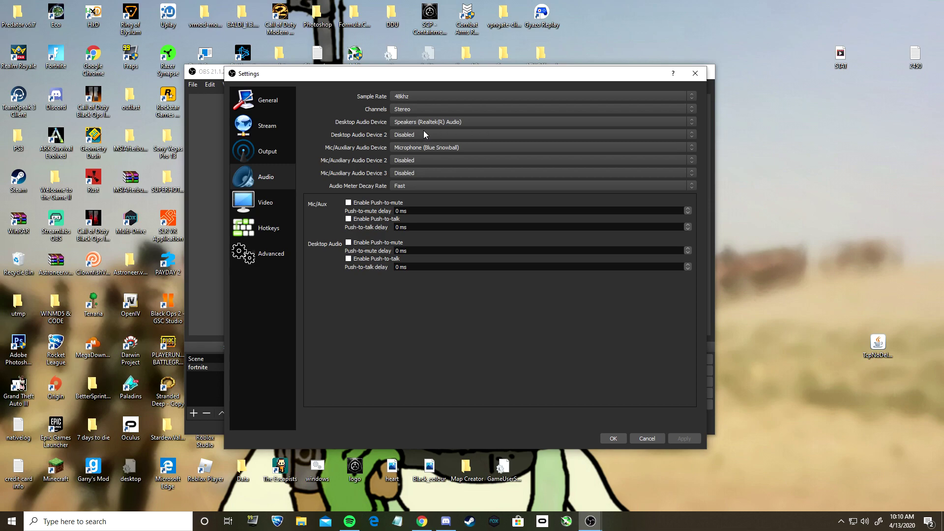
- Check the device options for the first microphone source and the audio meter decay rate options
{"action": "left_click", "coordinate": [413, 148]}
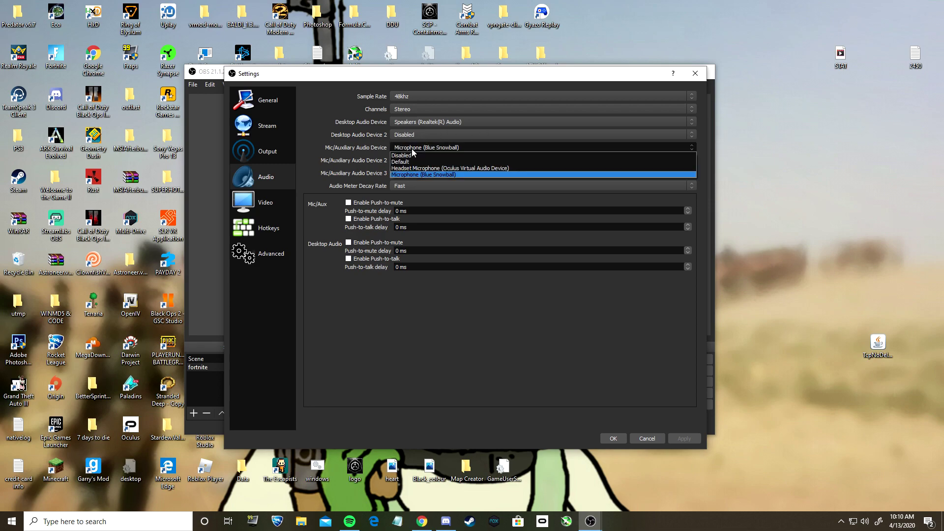
{"action": "left_click", "coordinate": [423, 147]}
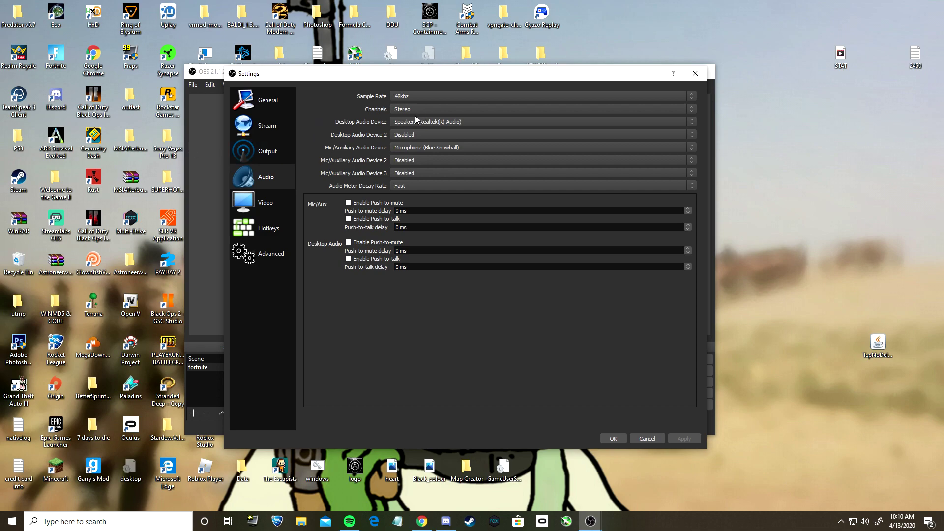
{"action": "left_click", "coordinate": [407, 186]}
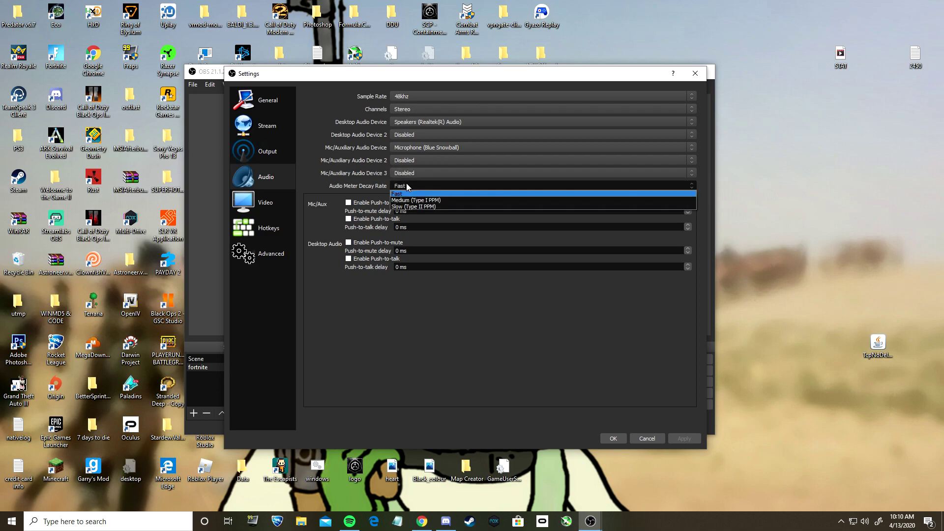
{"action": "left_click", "coordinate": [405, 185]}
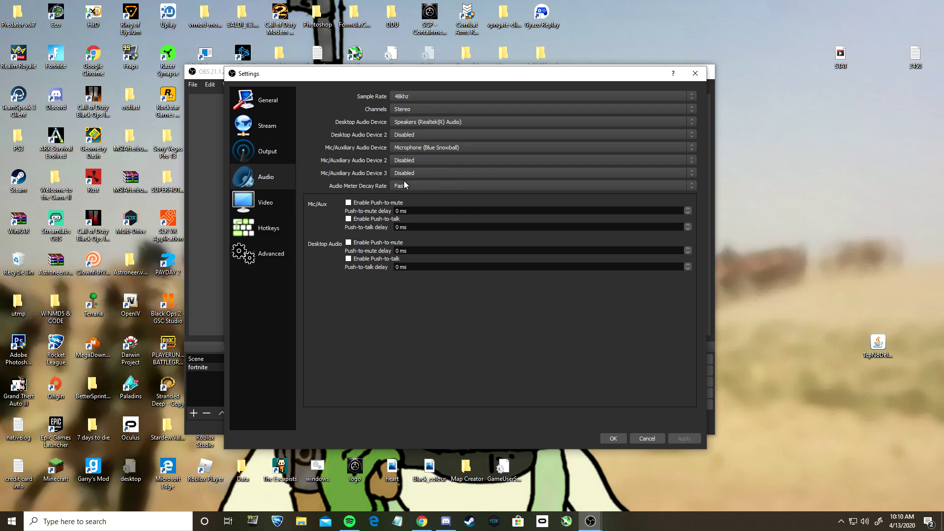
- Open the video settings and check the base canvas resolution
{"action": "left_click", "coordinate": [257, 210]}
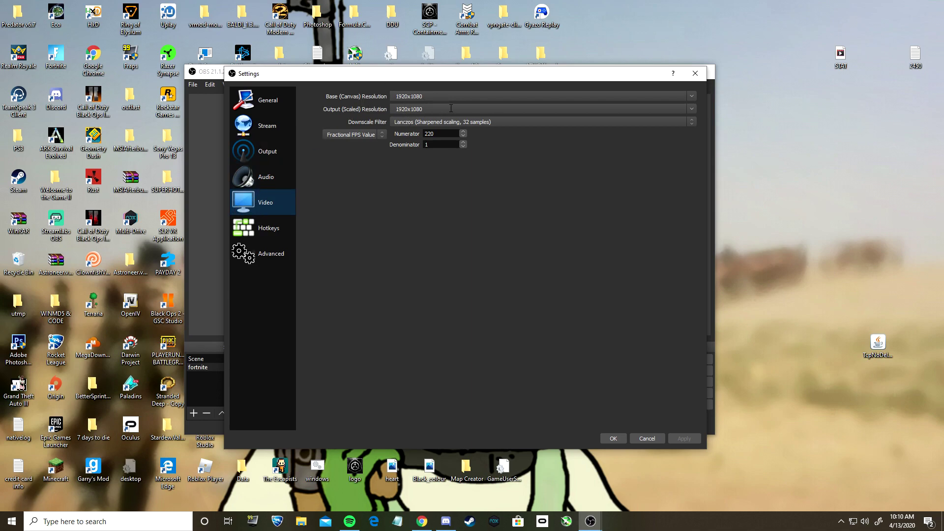
{"action": "double_click", "coordinate": [433, 96]}
{"action": "left_click", "coordinate": [438, 96]}
{"action": "double_click", "coordinate": [435, 97]}
{"action": "left_click", "coordinate": [420, 97]}
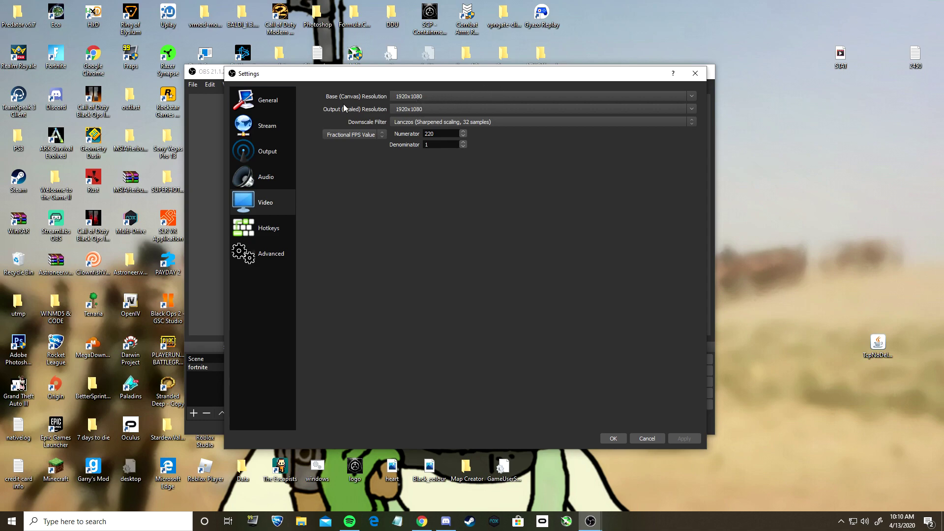
- Try an output (scaled) resolution of 1280x720 and return it to 1920x1080
{"action": "left_click", "coordinate": [429, 109]}
{"action": "double_click", "coordinate": [432, 110]}
{"action": "left_click", "coordinate": [432, 109]}
{"action": "left_click", "coordinate": [692, 109]}
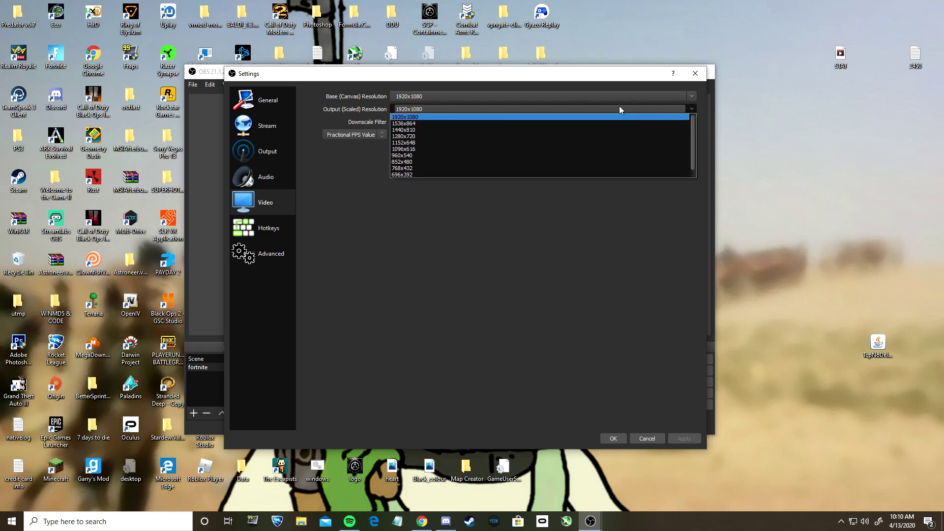
{"action": "left_click", "coordinate": [411, 133]}
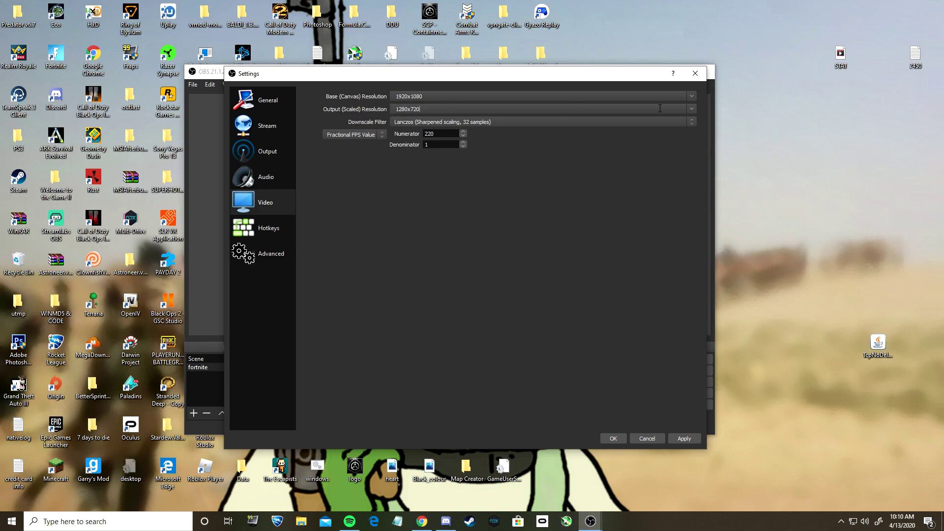
{"action": "left_click", "coordinate": [692, 109]}
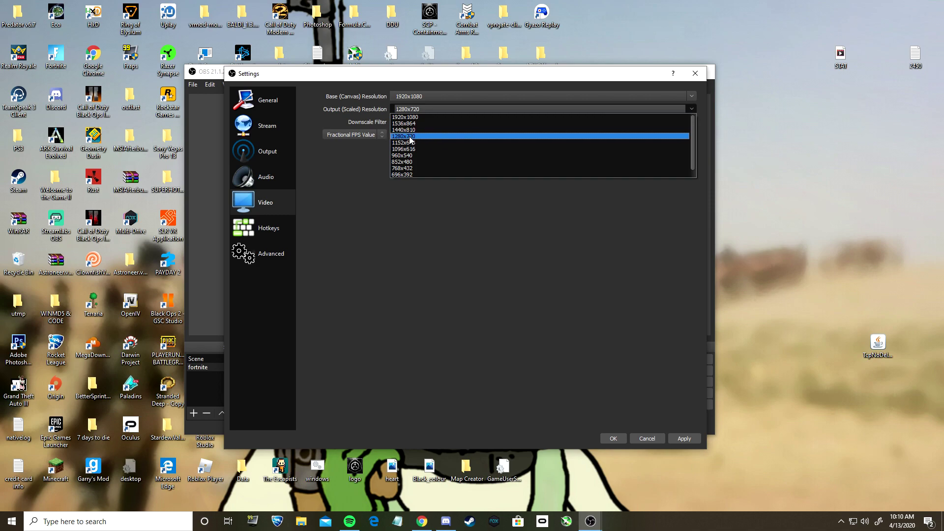
{"action": "left_click", "coordinate": [404, 117]}
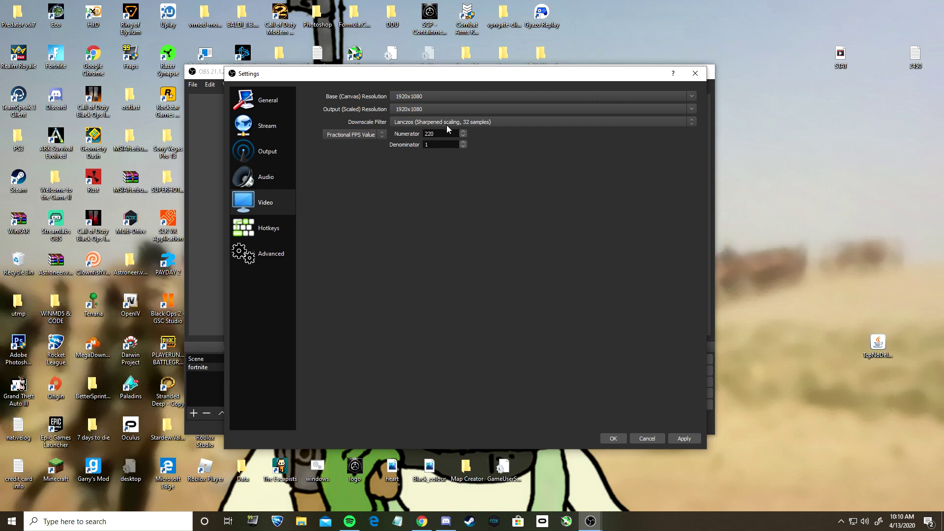
- Choose Lanczos (Sharpened scaling, 32 samples) as the downscale filter
{"action": "left_click", "coordinate": [692, 122]}
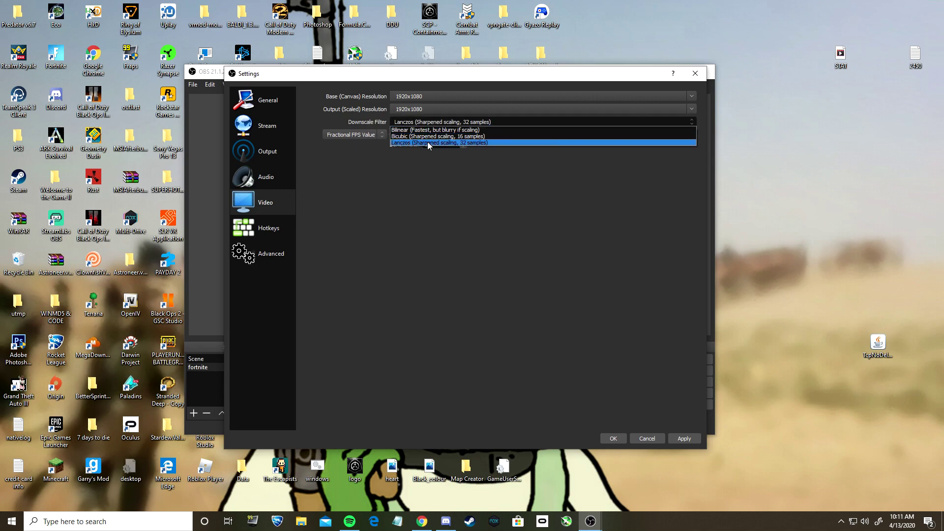
{"action": "left_click", "coordinate": [446, 143]}
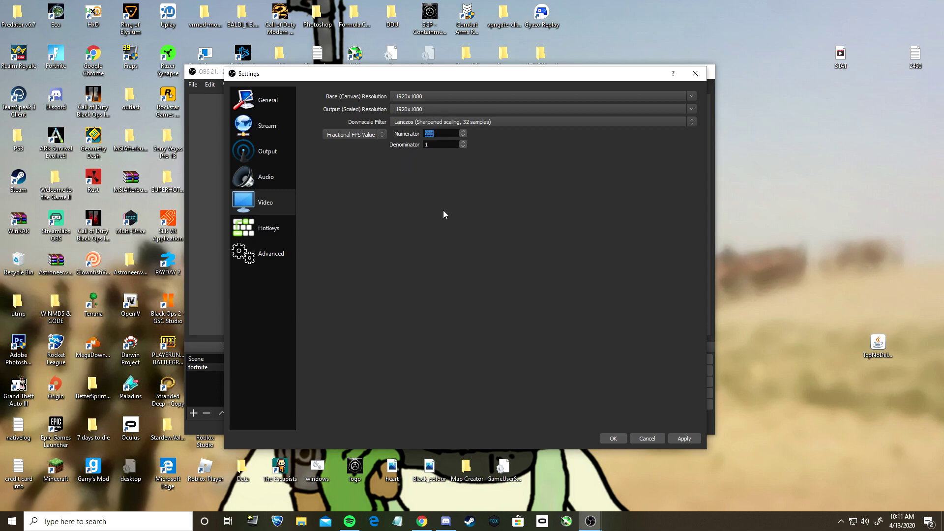
- Check the frame rate numerator and the available FPS type options
{"action": "left_click", "coordinate": [437, 135]}
{"action": "double_click", "coordinate": [436, 131]}
{"action": "left_click", "coordinate": [342, 139]}
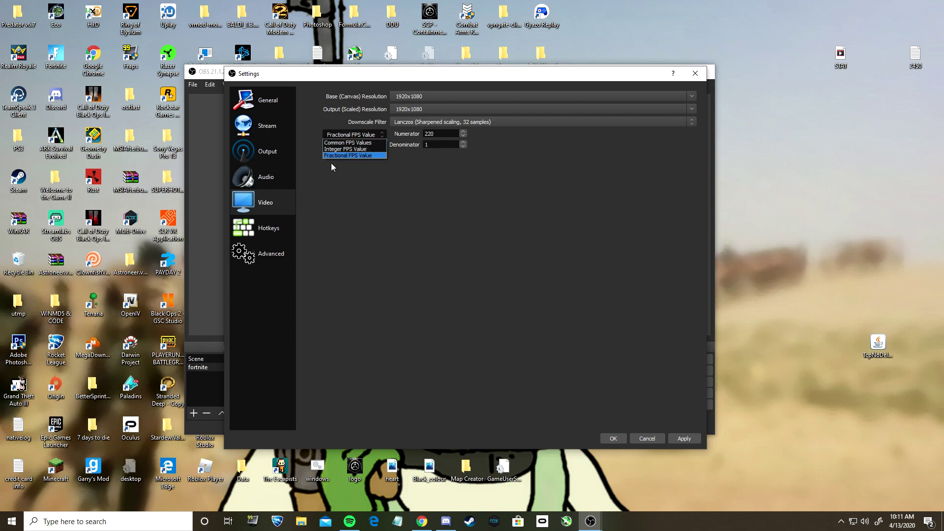
{"action": "left_click", "coordinate": [394, 206]}
{"action": "left_click", "coordinate": [349, 134]}
{"action": "left_click", "coordinate": [354, 133]}
{"action": "left_click", "coordinate": [384, 135]}
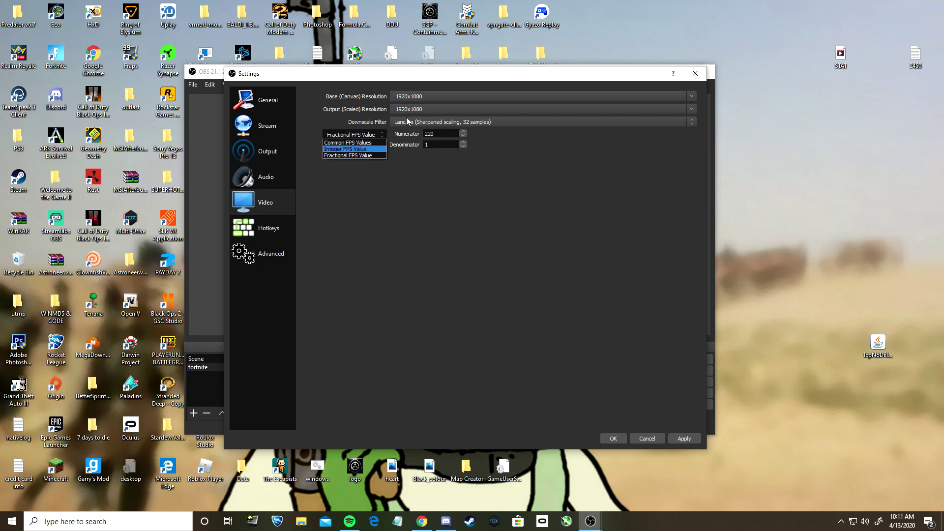
- Try the Common FPS Values type, and save the settings with an Integer FPS Value of 120
{"action": "left_click", "coordinate": [356, 142]}
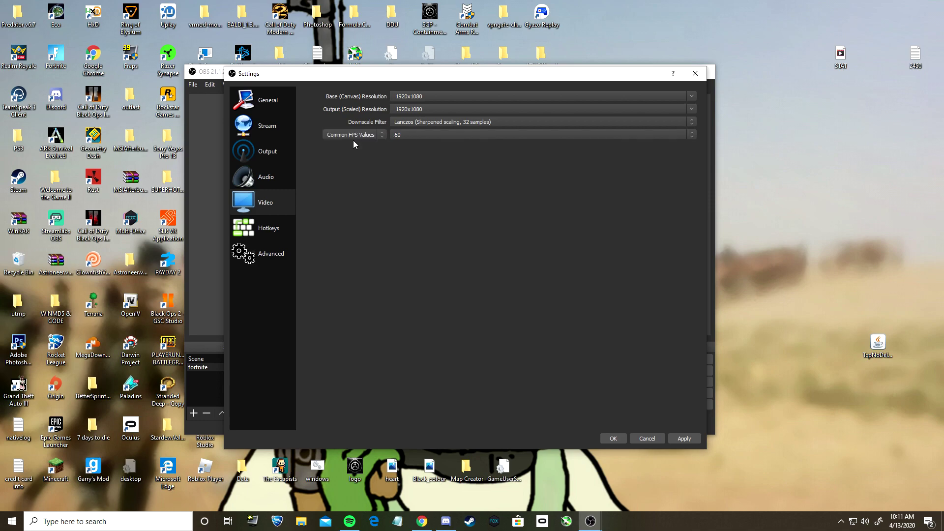
{"action": "left_click", "coordinate": [417, 134]}
{"action": "left_click", "coordinate": [399, 230]}
{"action": "left_click", "coordinate": [358, 134]}
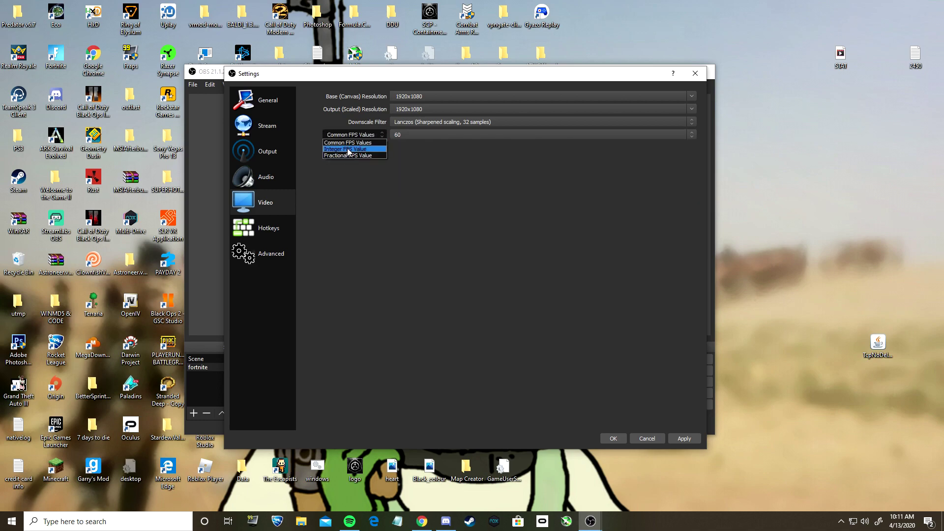
{"action": "left_click", "coordinate": [347, 149]}
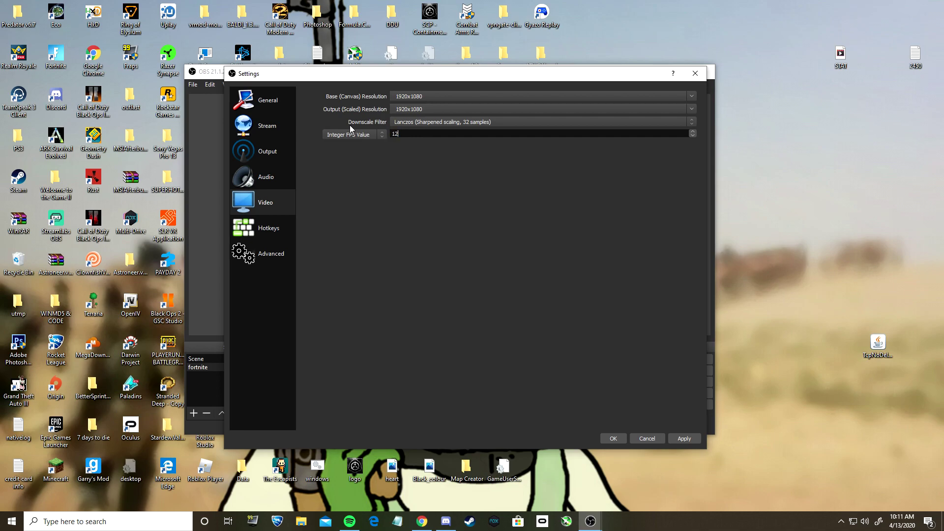
{"action": "key", "text": "Return"}
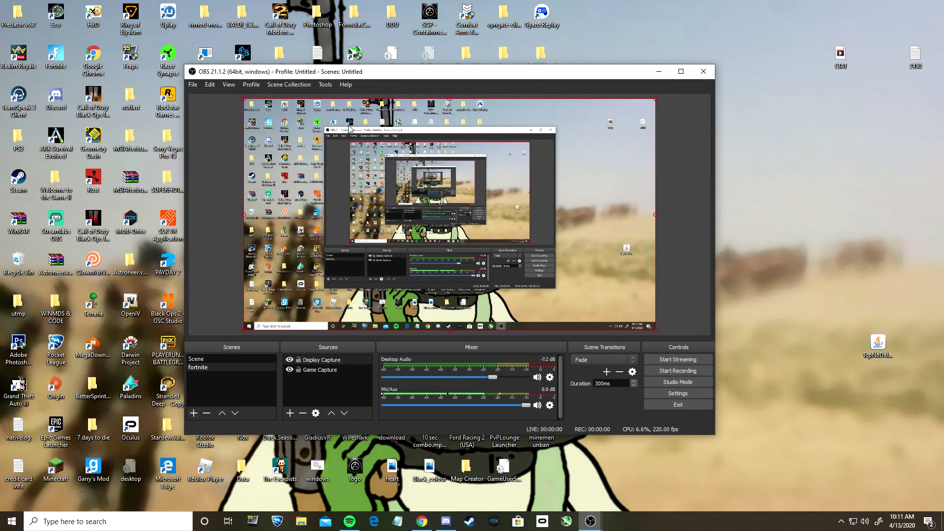
- Reopen the video settings and switch the FPS type to Fractional FPS Value
{"action": "left_click", "coordinate": [677, 394]}
{"action": "left_click", "coordinate": [250, 194]}
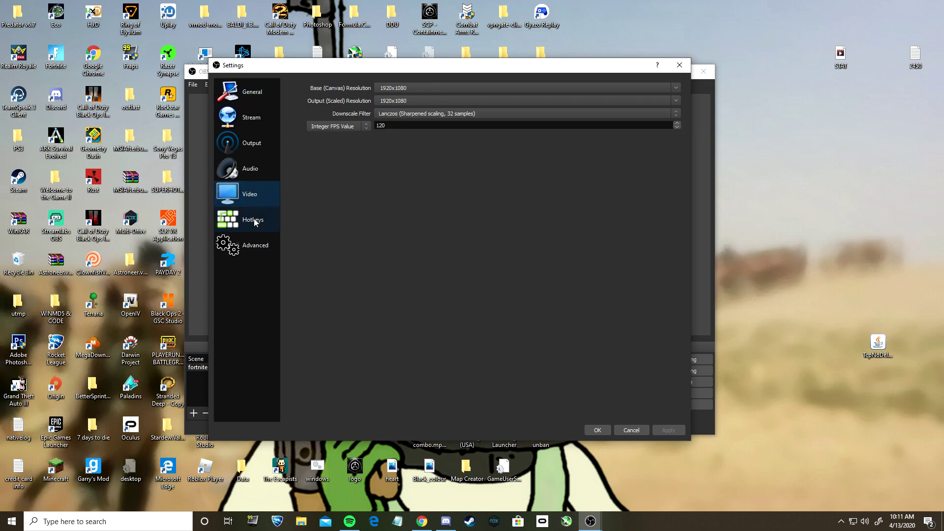
{"action": "left_click", "coordinate": [333, 126]}
{"action": "left_click", "coordinate": [327, 149]}
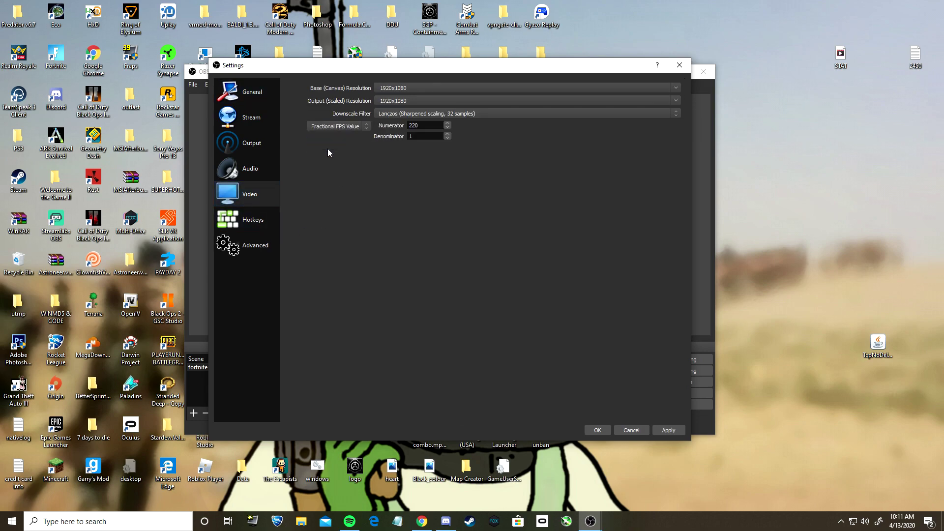
{"action": "left_click_drag", "start_coordinate": [430, 125], "coordinate": [383, 129]}
{"action": "left_click", "coordinate": [341, 119]}
- Review the hotkeys, and choose Above Normal as the process priority in the advanced settings
{"action": "left_click", "coordinate": [244, 220]}
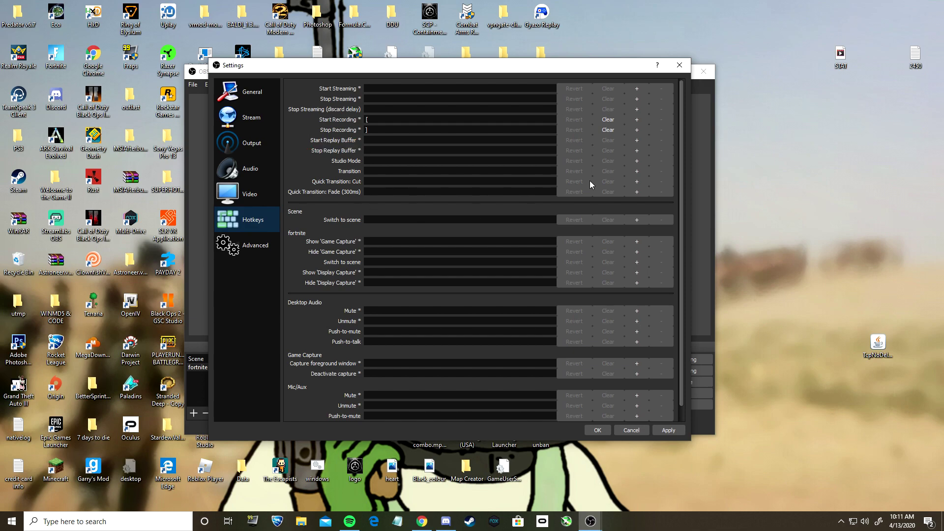
{"action": "left_click", "coordinate": [223, 247]}
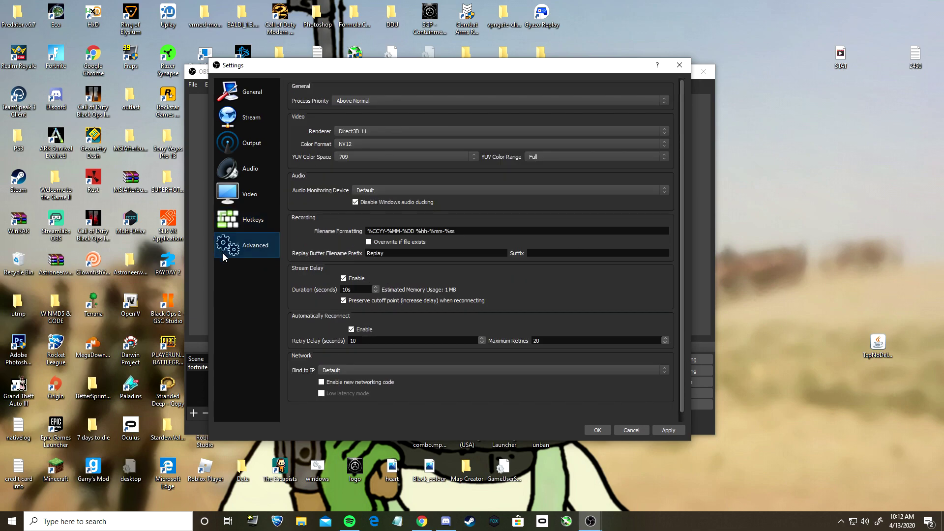
{"action": "left_click", "coordinate": [355, 100]}
{"action": "left_click", "coordinate": [350, 117]}
{"action": "left_click", "coordinate": [352, 101]}
{"action": "left_click", "coordinate": [368, 101]}
{"action": "left_click", "coordinate": [364, 102]}
{"action": "left_click", "coordinate": [356, 117]}
{"action": "left_click", "coordinate": [362, 103]}
{"action": "left_click", "coordinate": [364, 104]}
{"action": "left_click", "coordinate": [364, 104]}
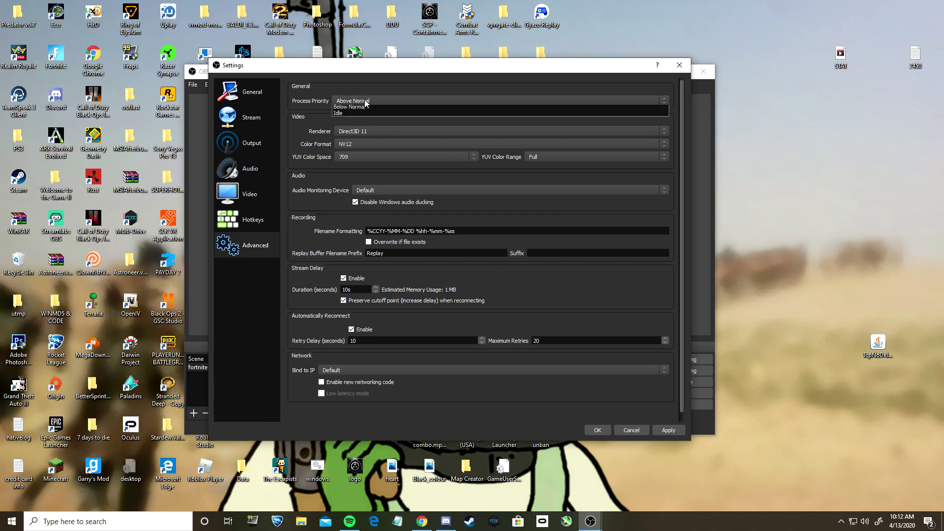
{"action": "left_click", "coordinate": [359, 117]}
{"action": "left_click", "coordinate": [360, 102]}
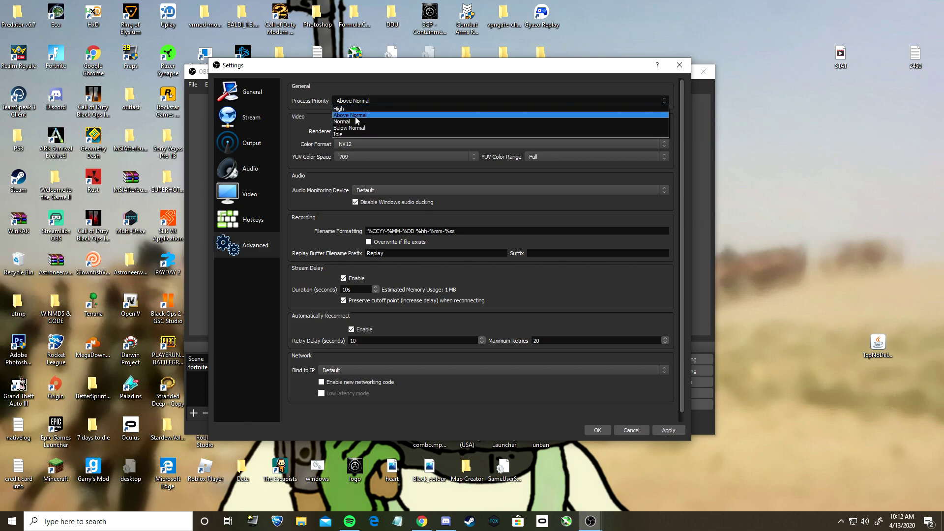
{"action": "left_click", "coordinate": [356, 115]}
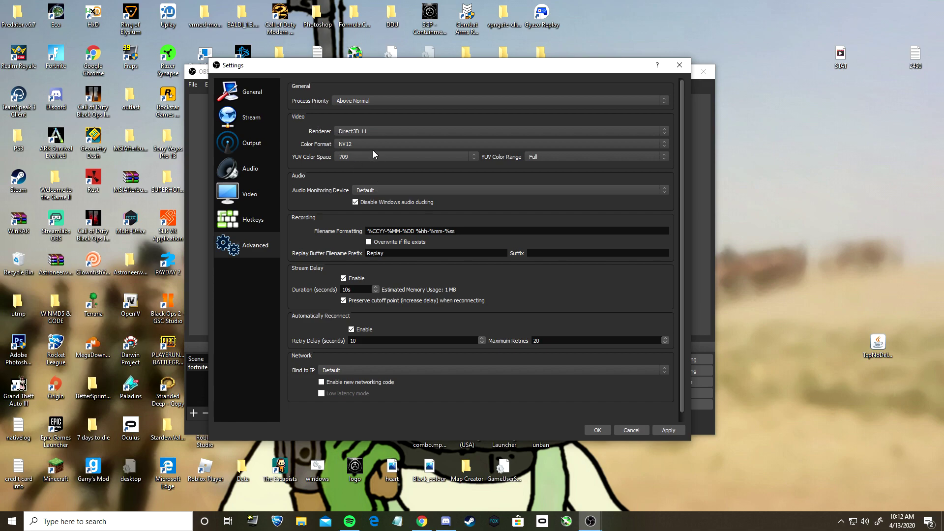
- Choose 709 as the YUV color space and Full as the YUV color range
{"action": "left_click", "coordinate": [385, 157]}
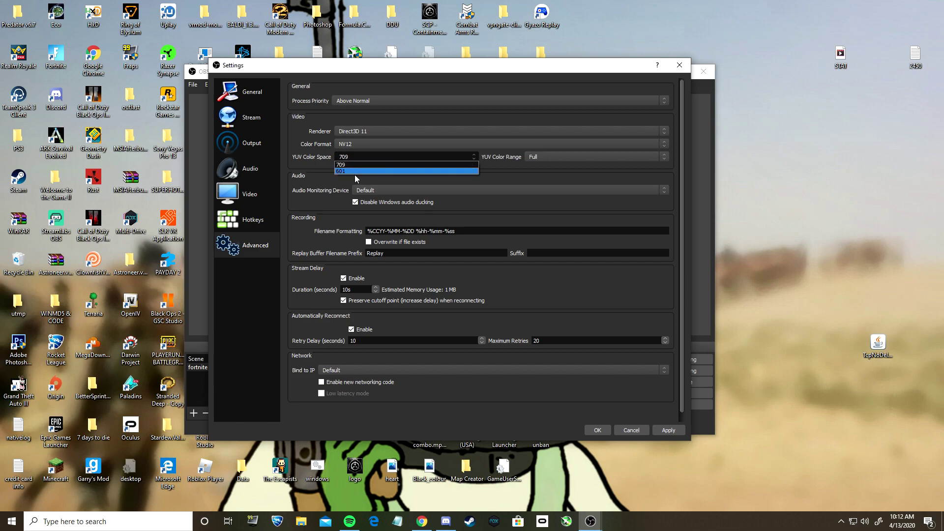
{"action": "left_click", "coordinate": [347, 165]}
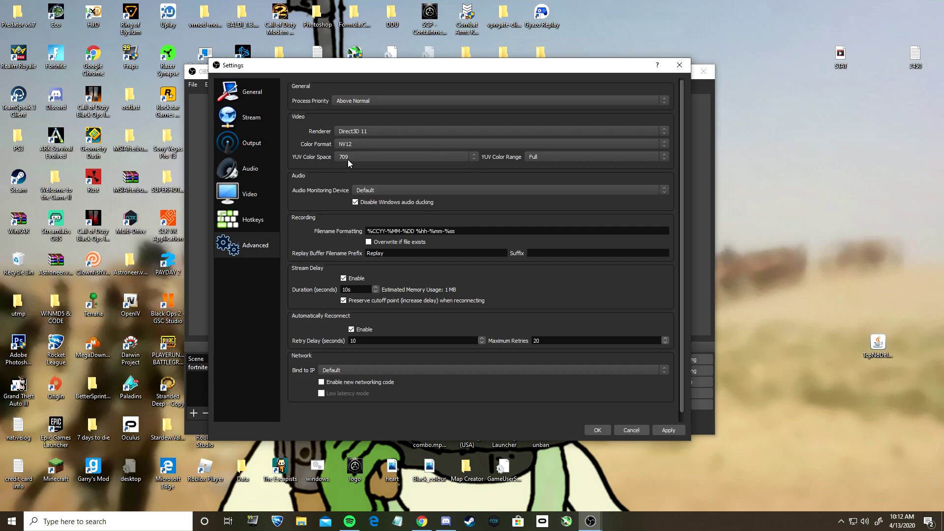
{"action": "left_click", "coordinate": [552, 156]}
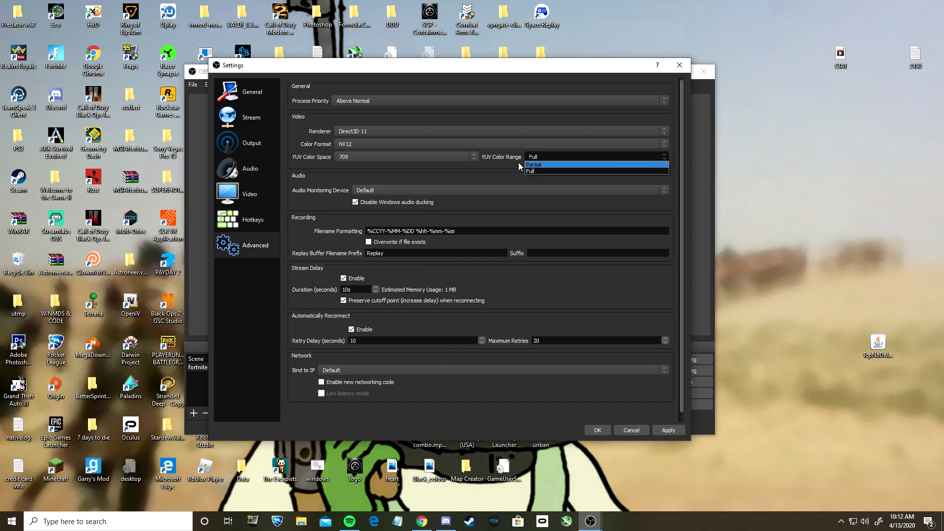
{"action": "left_click", "coordinate": [540, 171]}
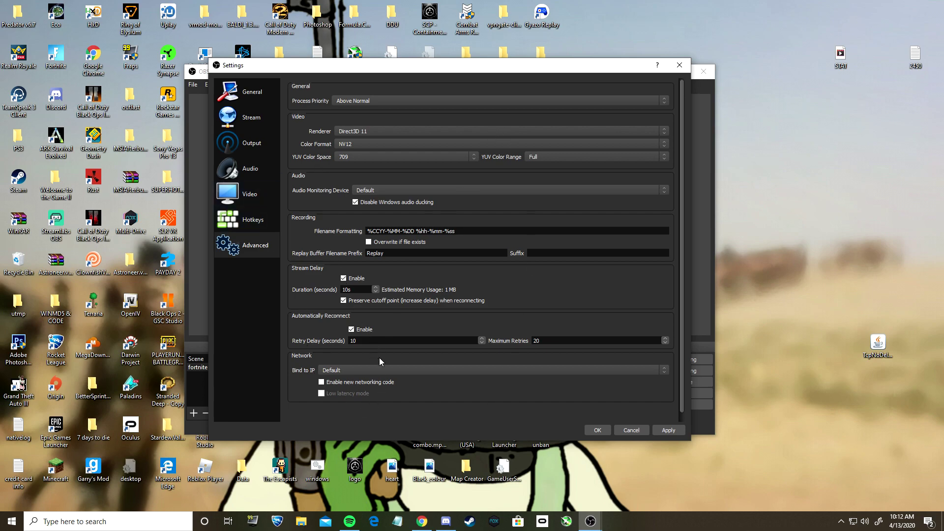
- Apply the changed settings and close the settings window
{"action": "scroll", "coordinate": [384, 313], "scroll_direction": "down", "scroll_amount": 1}
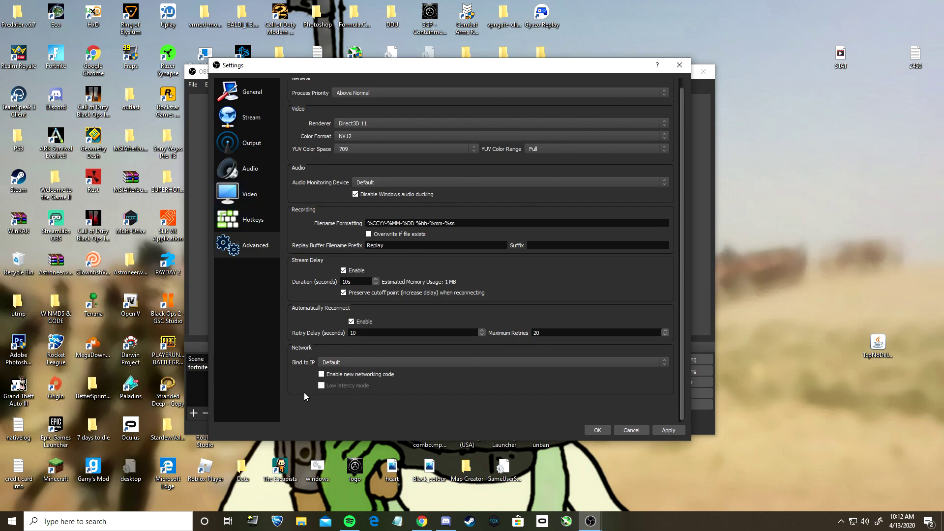
{"action": "left_click", "coordinate": [667, 431]}
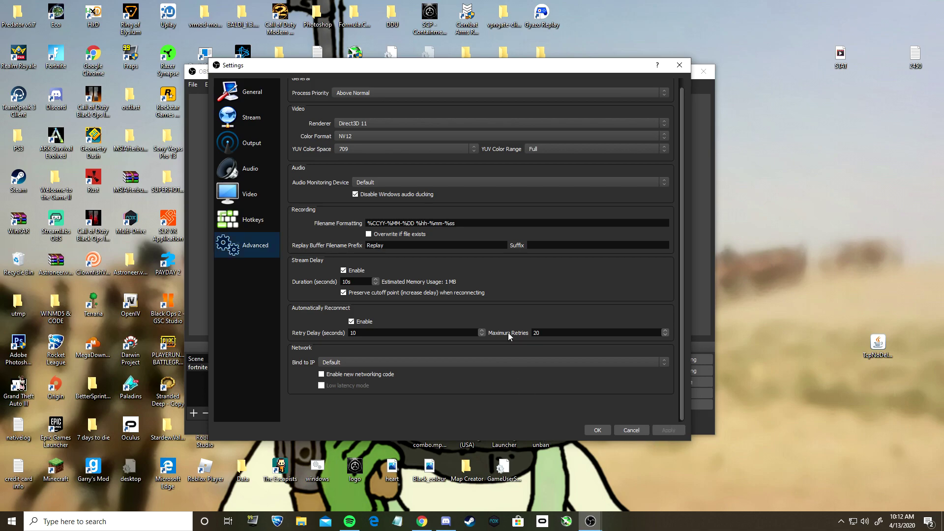
{"action": "left_click", "coordinate": [242, 220]}
{"action": "left_click", "coordinate": [597, 430]}
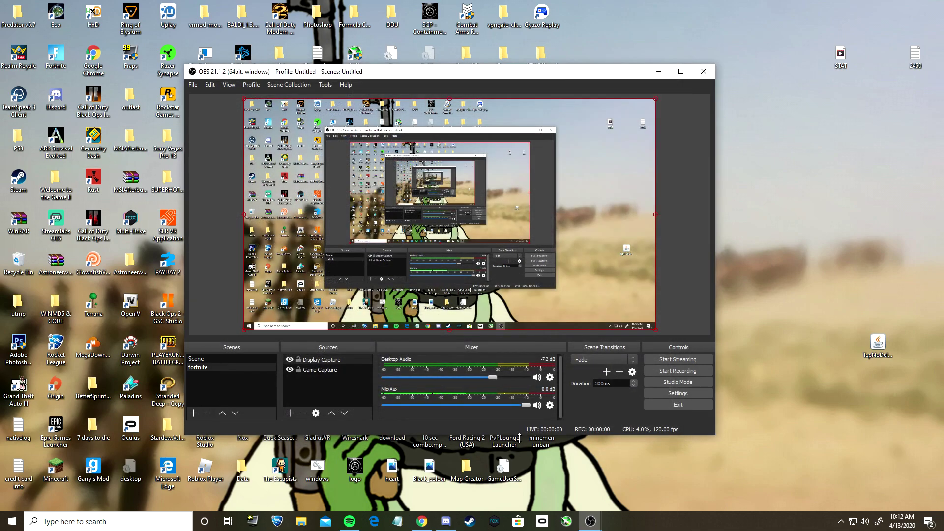
- Search Windows for VEGAS, launch VEGAS Pro 15.0 and minimize the OBS window in front of it
{"action": "left_click", "coordinate": [134, 516]}
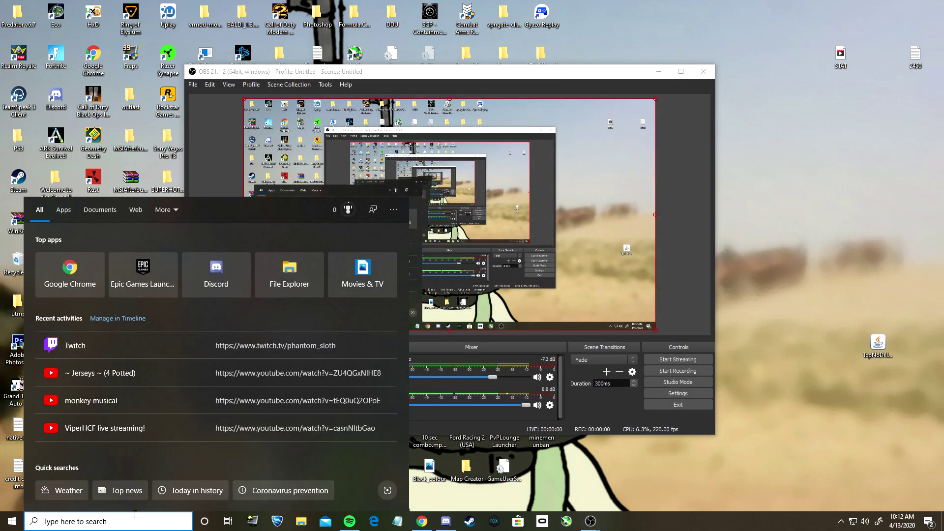
{"action": "type", "text": "VEGAS"}
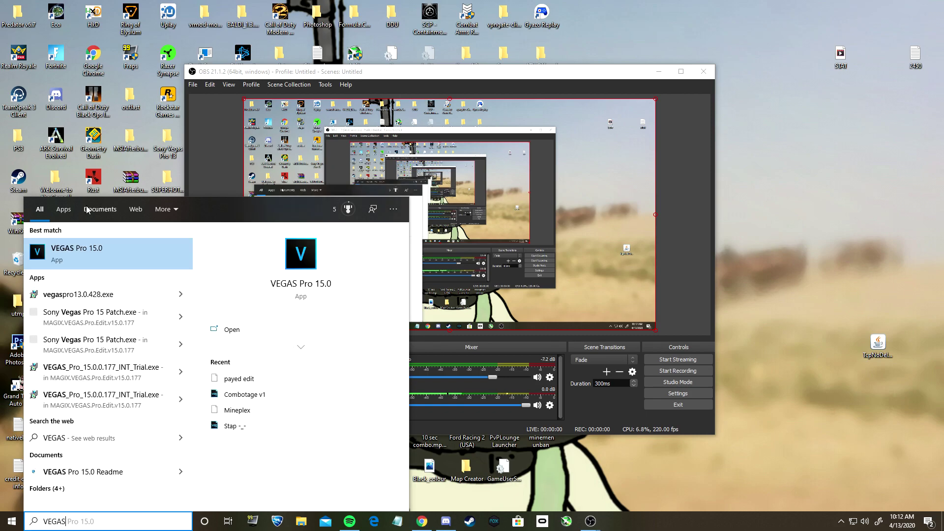
{"action": "left_click", "coordinate": [99, 248]}
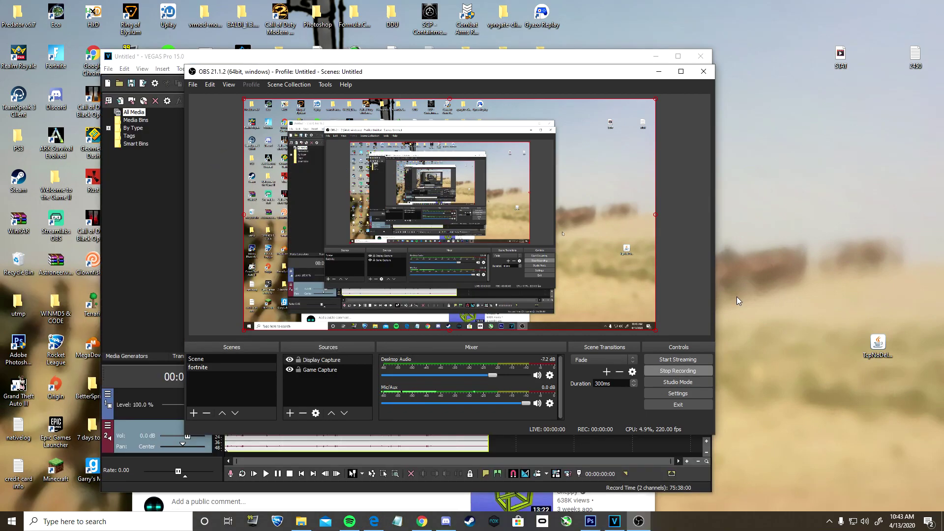
{"action": "left_click", "coordinate": [659, 72]}
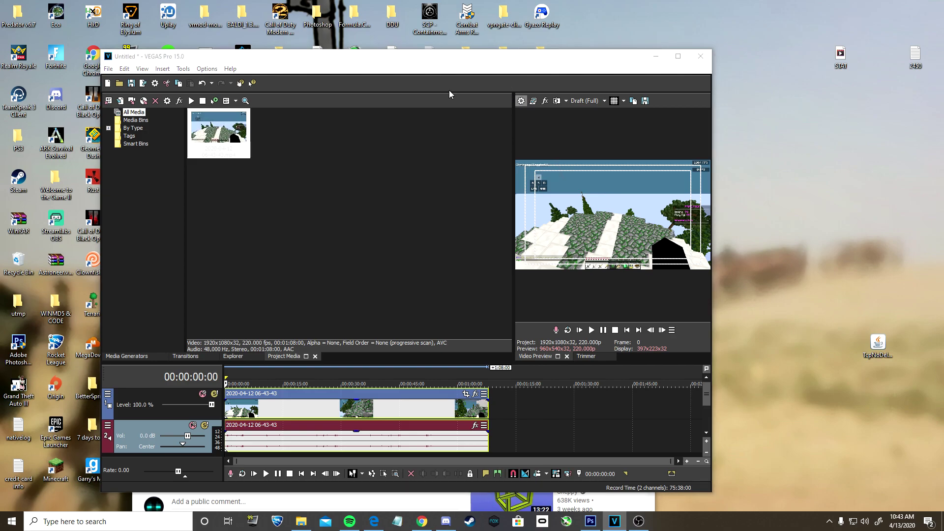
- Open the project's video properties and set the resample mode to Smart resample
{"action": "left_click", "coordinate": [521, 100]}
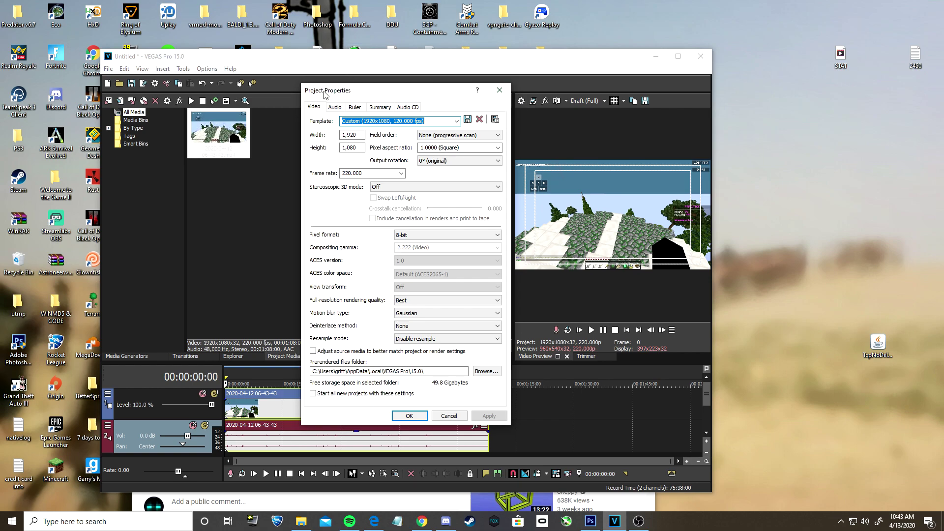
{"action": "left_click", "coordinate": [436, 121]}
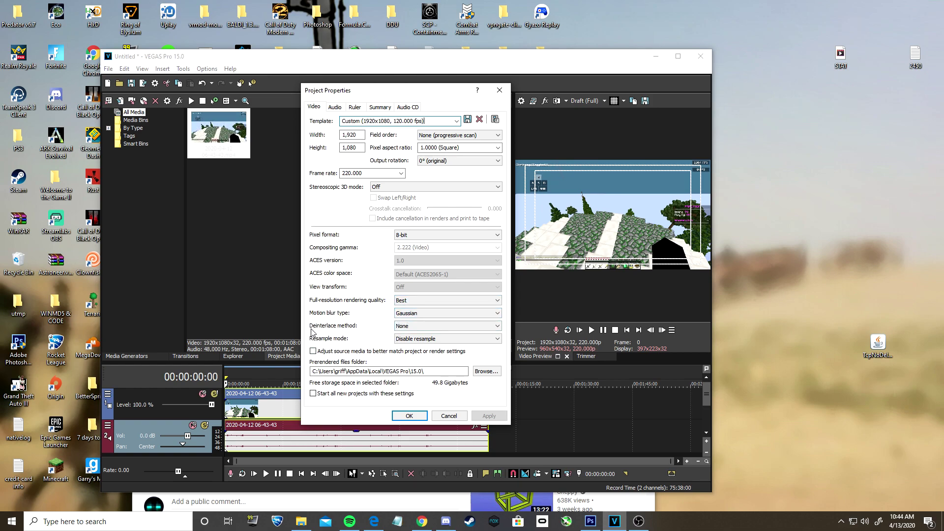
{"action": "left_click", "coordinate": [441, 328]}
{"action": "left_click", "coordinate": [414, 340]}
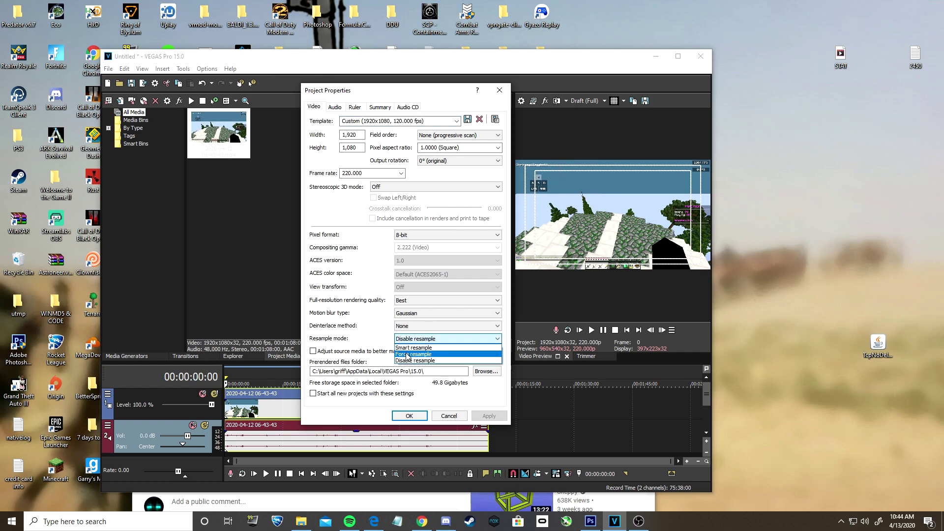
{"action": "left_click", "coordinate": [412, 348]}
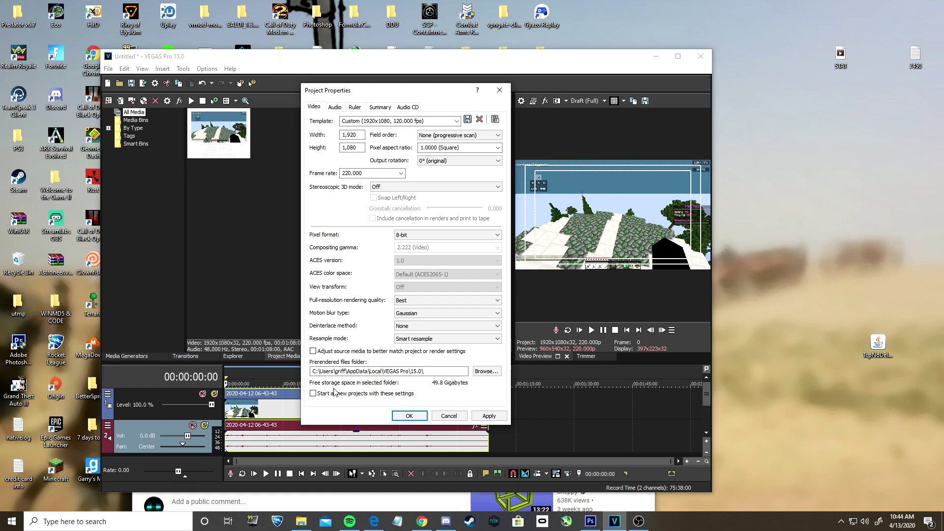
- Review the audio, ruler, summary and audio CD project properties, then apply the project properties and close them
{"action": "left_click", "coordinate": [338, 107]}
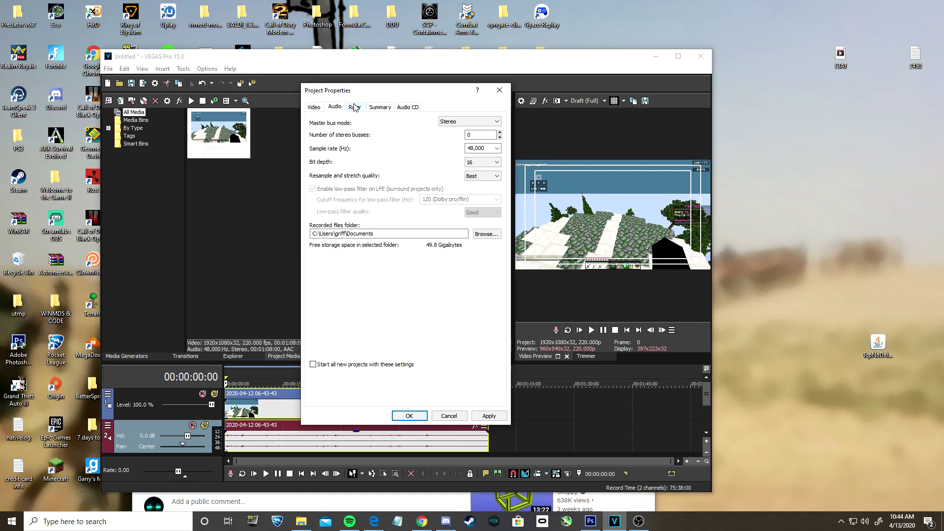
{"action": "left_click", "coordinate": [356, 107]}
{"action": "left_click", "coordinate": [380, 107]}
{"action": "left_click", "coordinate": [406, 108]}
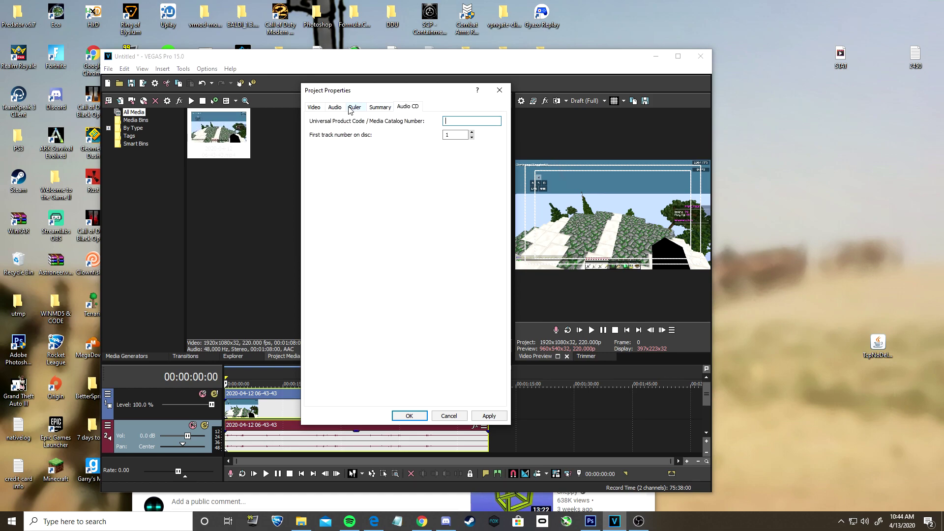
{"action": "left_click", "coordinate": [317, 107]}
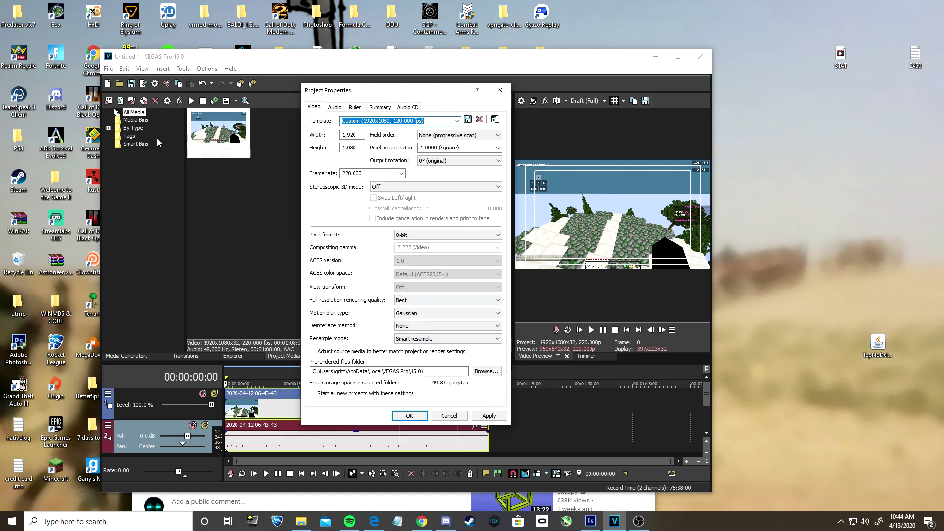
{"action": "left_click", "coordinate": [489, 415]}
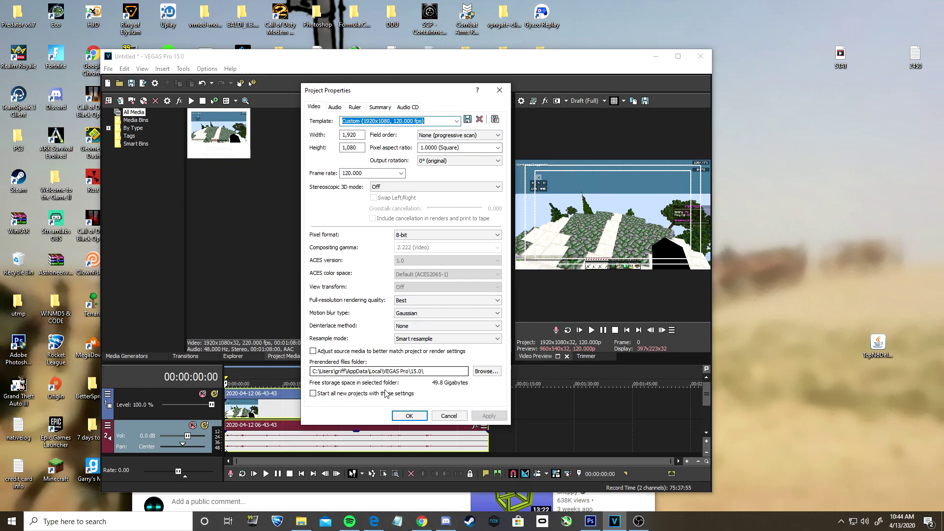
{"action": "left_click", "coordinate": [409, 416]}
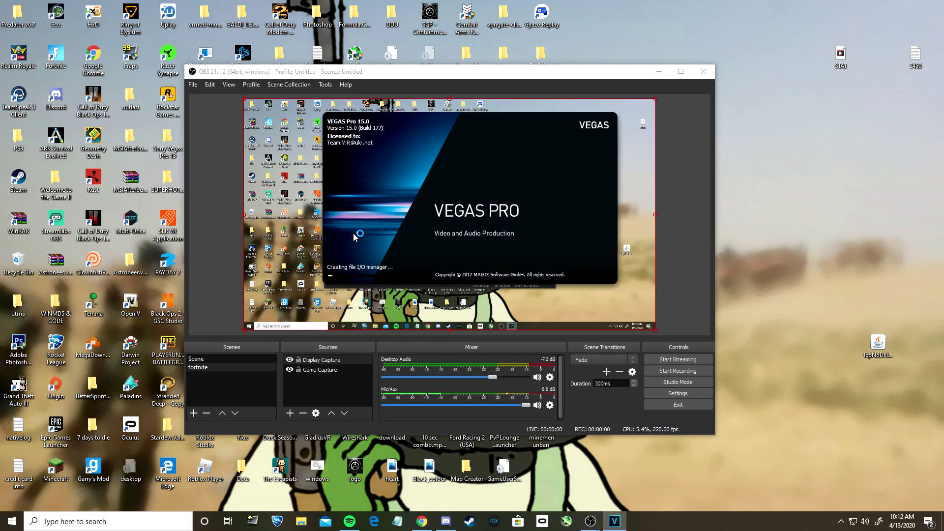
- Open File Explorer, add the recent "render test" video to the VEGAS Pro timeline, and minimize the File Explorer window
{"action": "left_click", "coordinate": [301, 521]}
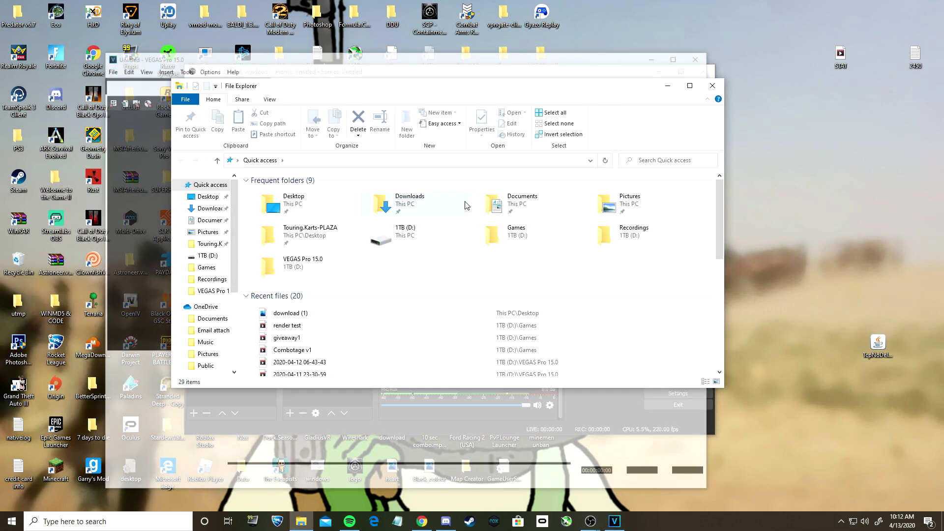
{"action": "scroll", "coordinate": [464, 344], "scroll_direction": "down", "scroll_amount": 1}
{"action": "left_click_drag", "start_coordinate": [288, 298], "coordinate": [253, 294]}
{"action": "left_click", "coordinate": [658, 67]}
{"action": "left_click_drag", "start_coordinate": [323, 294], "coordinate": [351, 454]}
{"action": "left_click_drag", "start_coordinate": [268, 429], "coordinate": [229, 429]}
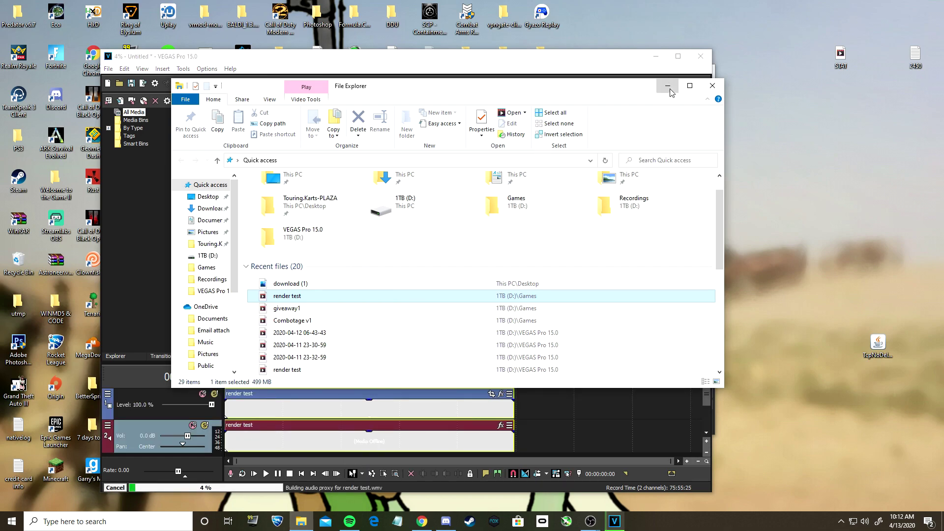
{"action": "left_click", "coordinate": [669, 89]}
{"action": "left_click", "coordinate": [403, 256]}
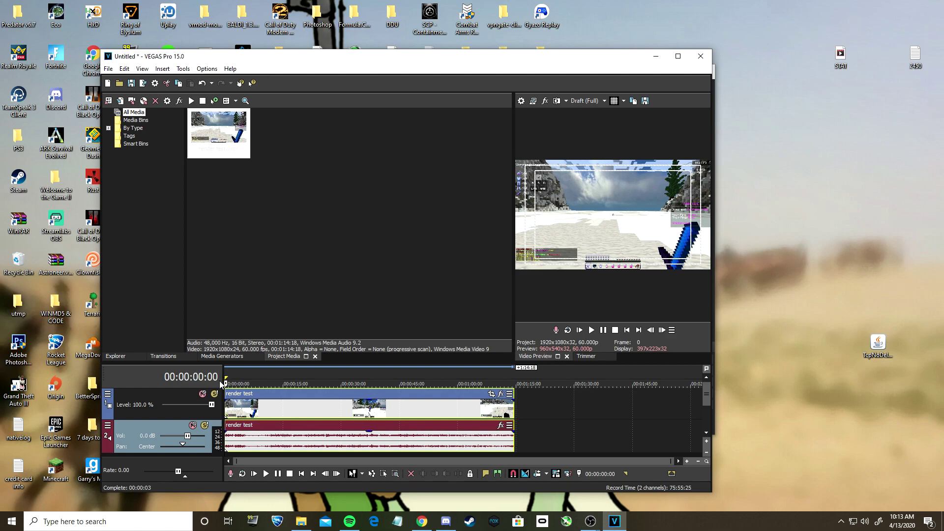
- Select the full length of the render test clip as the time range and open the Render As dialog
{"action": "left_click_drag", "start_coordinate": [230, 380], "coordinate": [514, 380]}
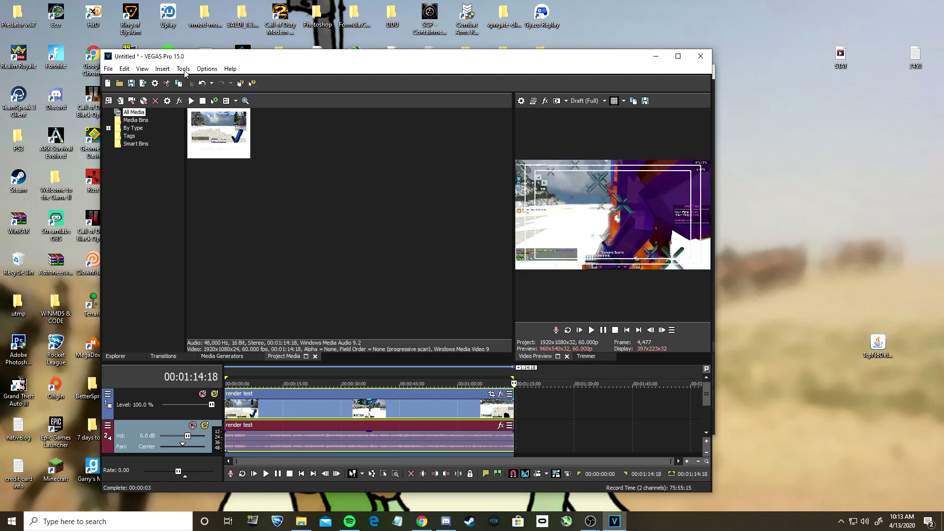
{"action": "left_click", "coordinate": [109, 69]}
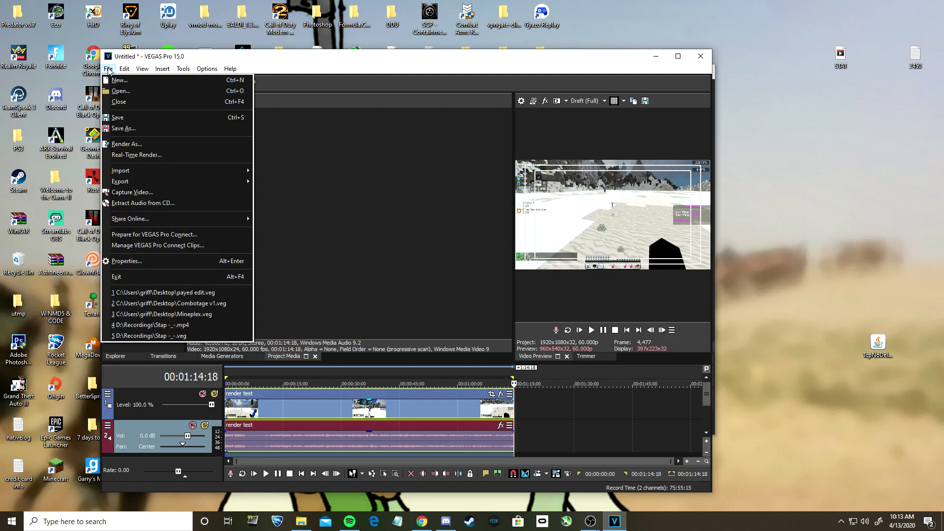
{"action": "left_click", "coordinate": [122, 145]}
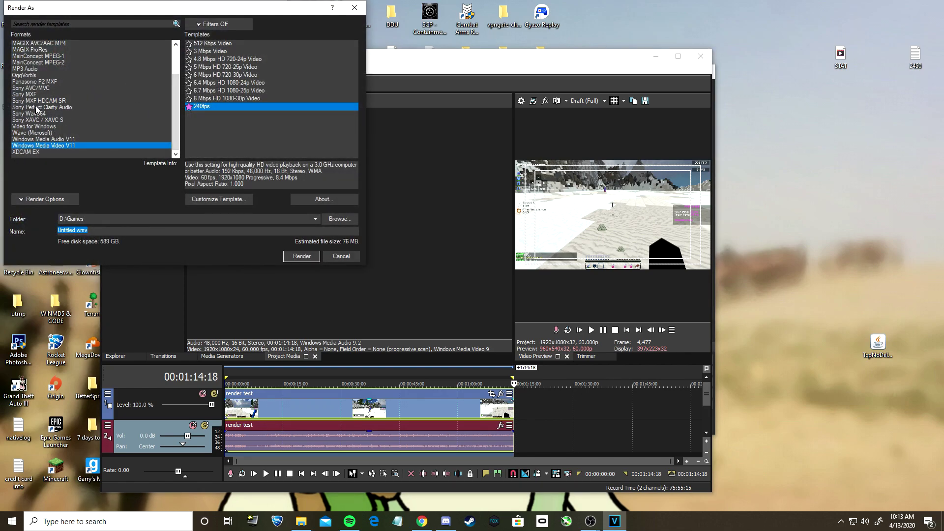
- Look through the render templates of the MAGIX AVC/AAC MP4 format
{"action": "scroll", "coordinate": [56, 82], "scroll_direction": "up", "scroll_amount": 2}
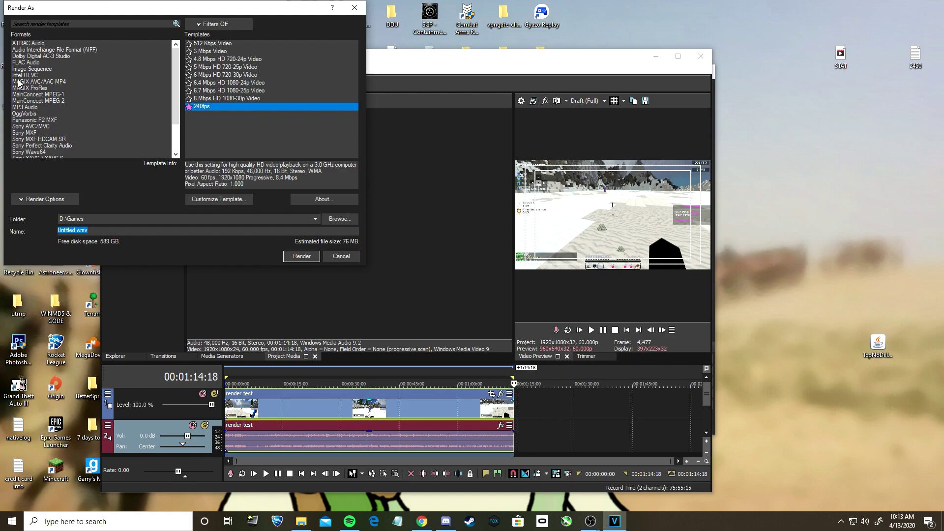
{"action": "left_click", "coordinate": [20, 82]}
{"action": "scroll", "coordinate": [211, 96], "scroll_direction": "down", "scroll_amount": 5}
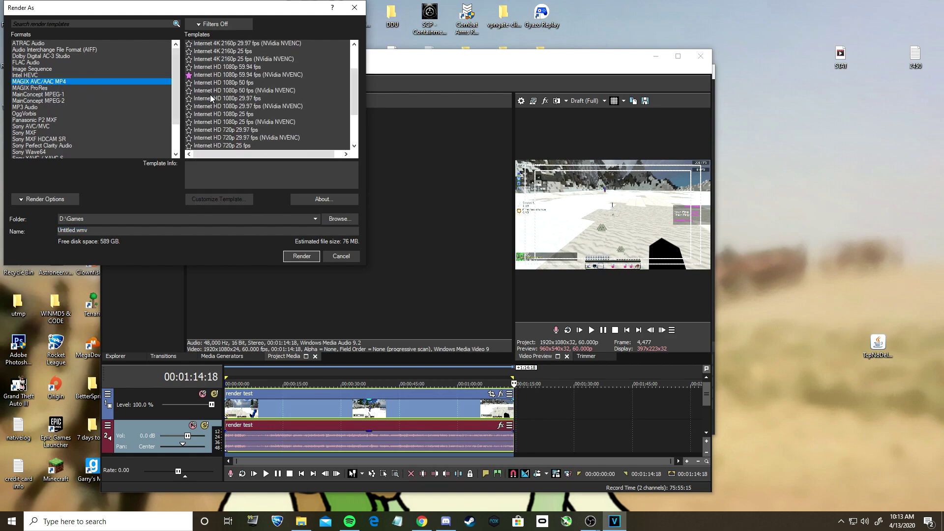
{"action": "scroll", "coordinate": [197, 133], "scroll_direction": "up", "scroll_amount": 5}
{"action": "scroll", "coordinate": [207, 130], "scroll_direction": "down", "scroll_amount": 5}
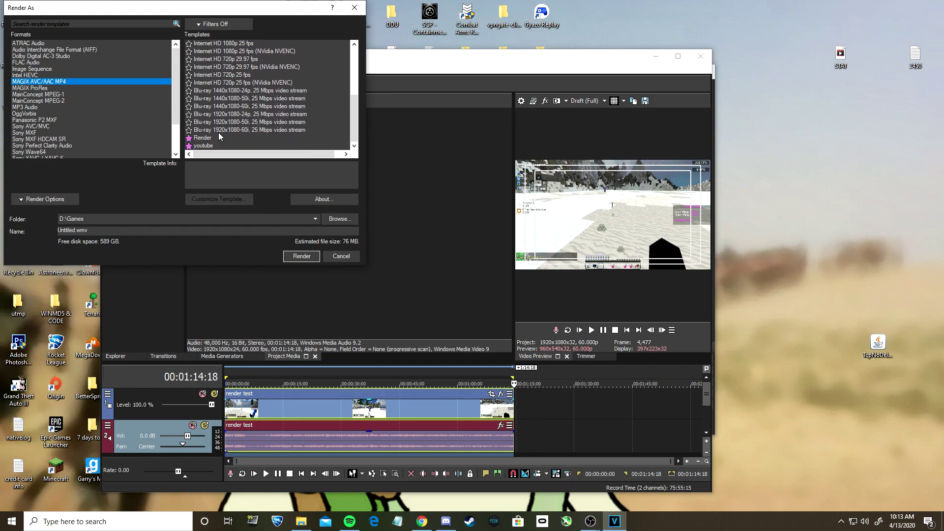
- Choose the 240fps template of the Windows Media Video V11 format and open its custom settings
{"action": "left_click_drag", "start_coordinate": [173, 100], "coordinate": [173, 150]}
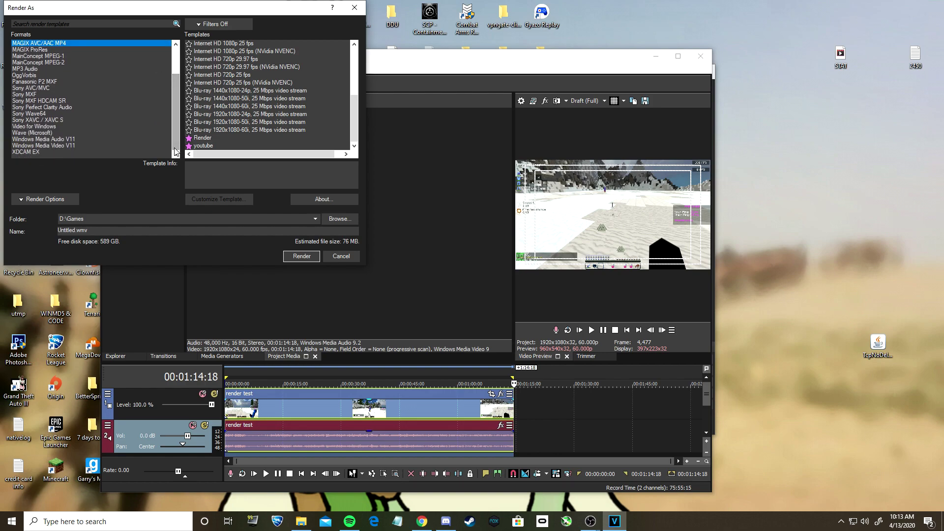
{"action": "left_click", "coordinate": [40, 145]}
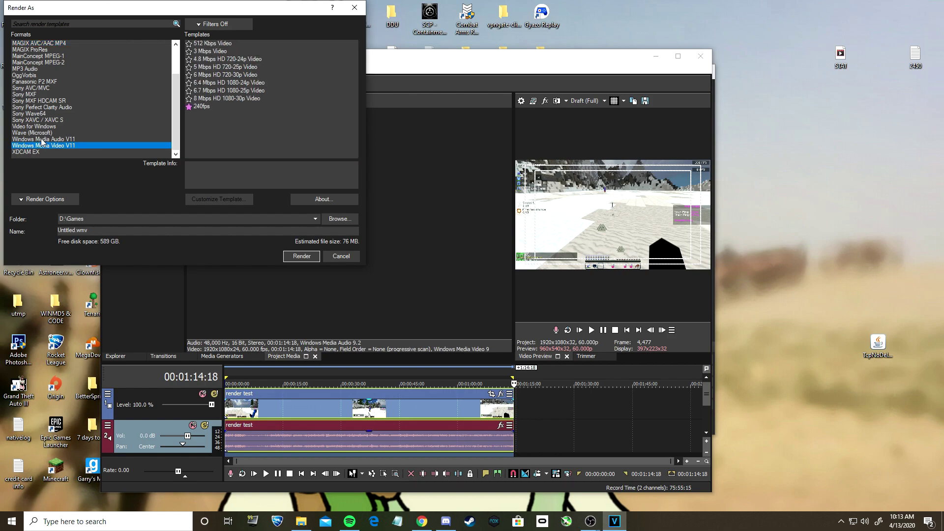
{"action": "left_click", "coordinate": [197, 106]}
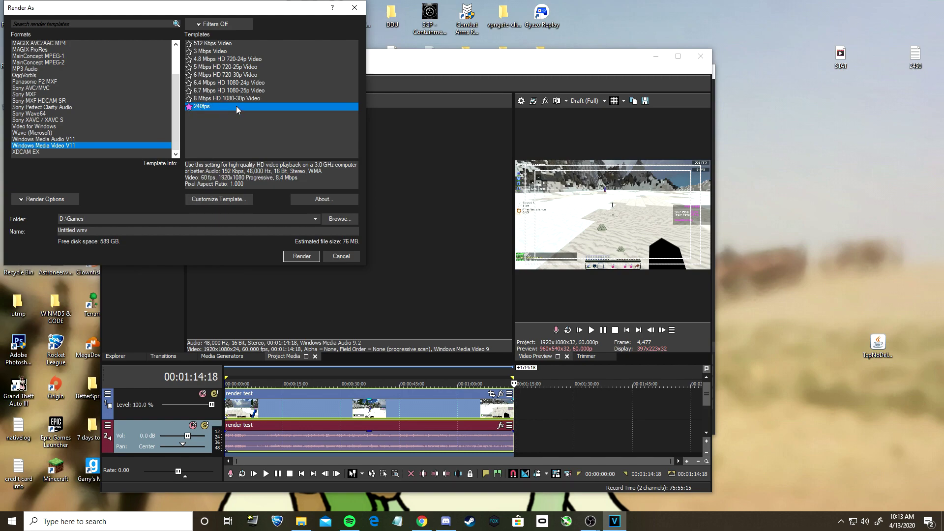
{"action": "left_click", "coordinate": [204, 200]}
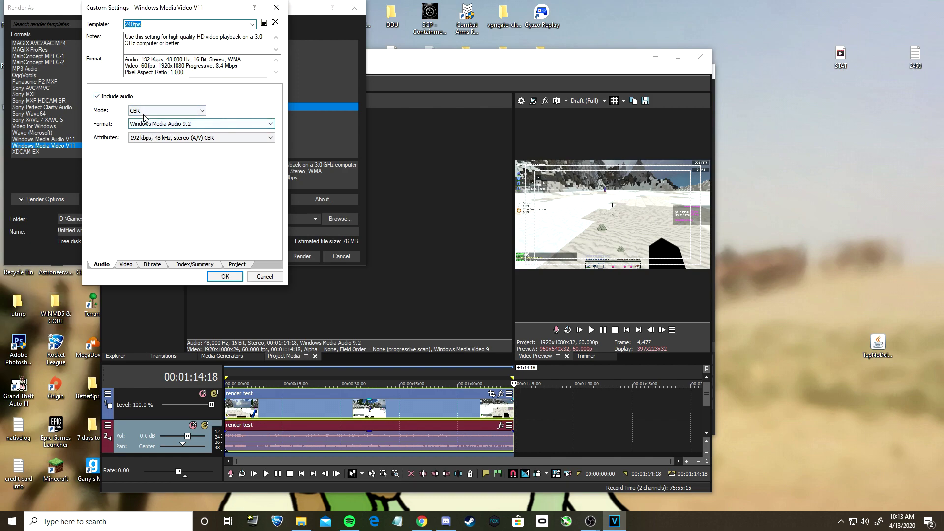
- Set the image size to (Custom) in the template's video settings
{"action": "left_click", "coordinate": [124, 265]}
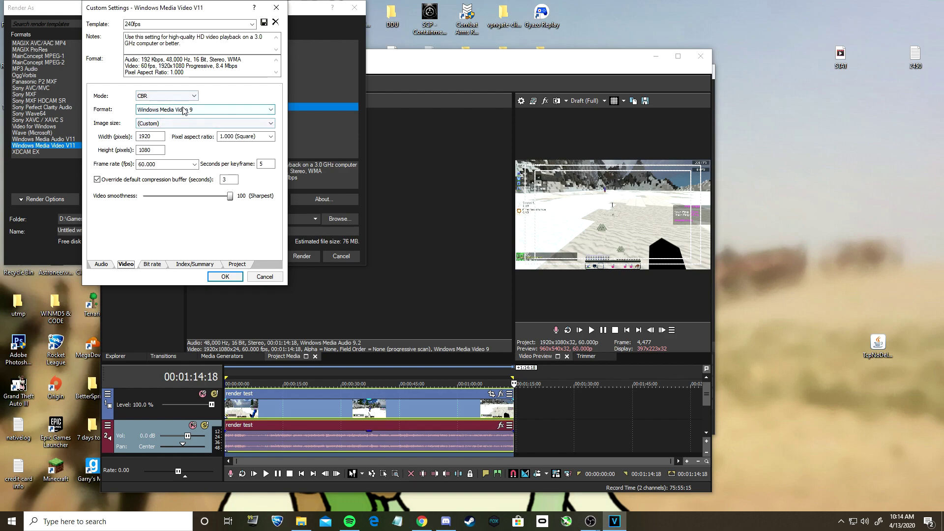
{"action": "left_click", "coordinate": [160, 124]}
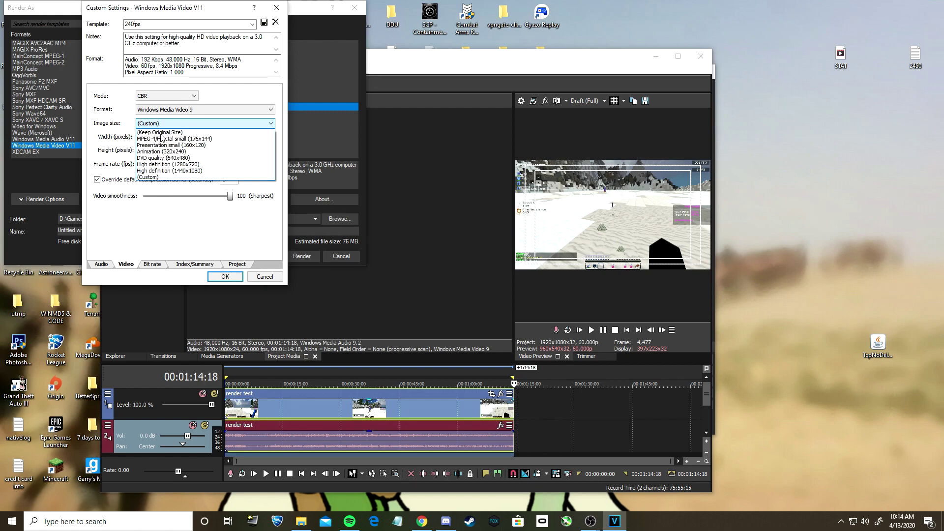
{"action": "left_click", "coordinate": [160, 177]}
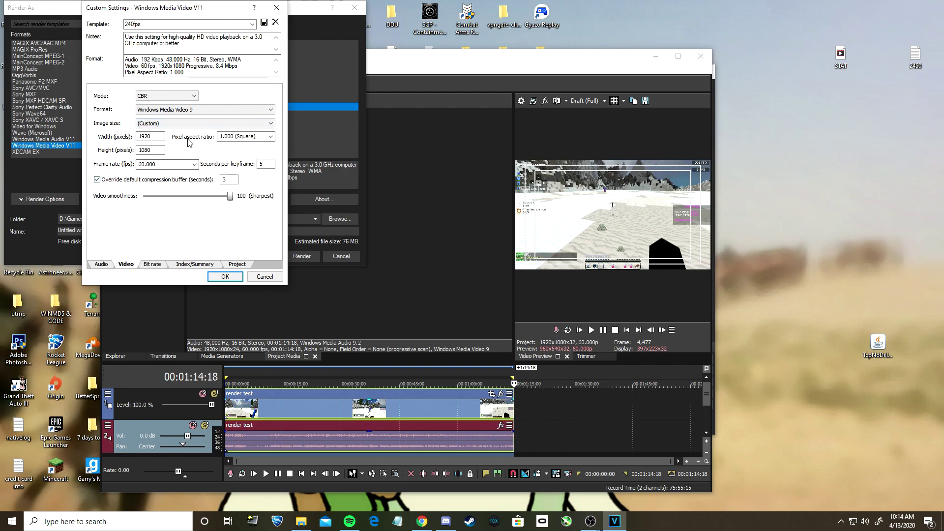
{"action": "left_click", "coordinate": [140, 123]}
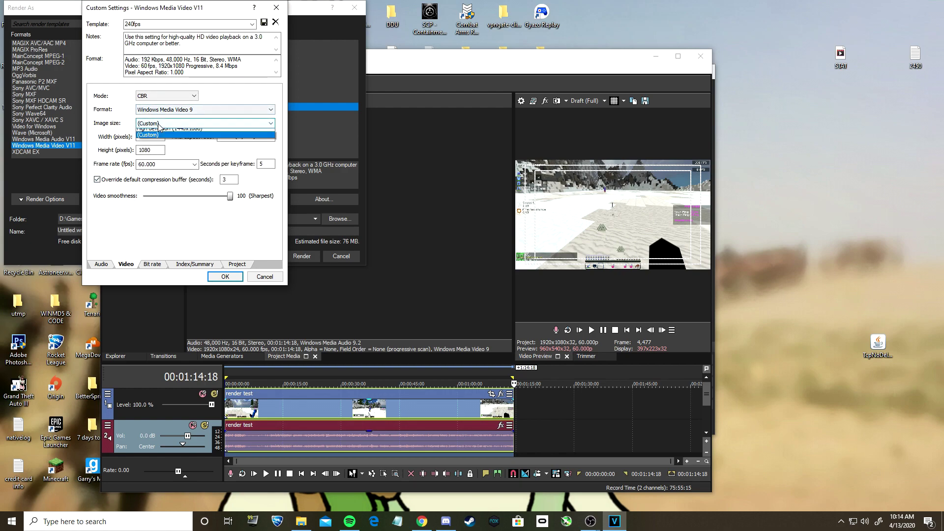
{"action": "left_click", "coordinate": [159, 178]}
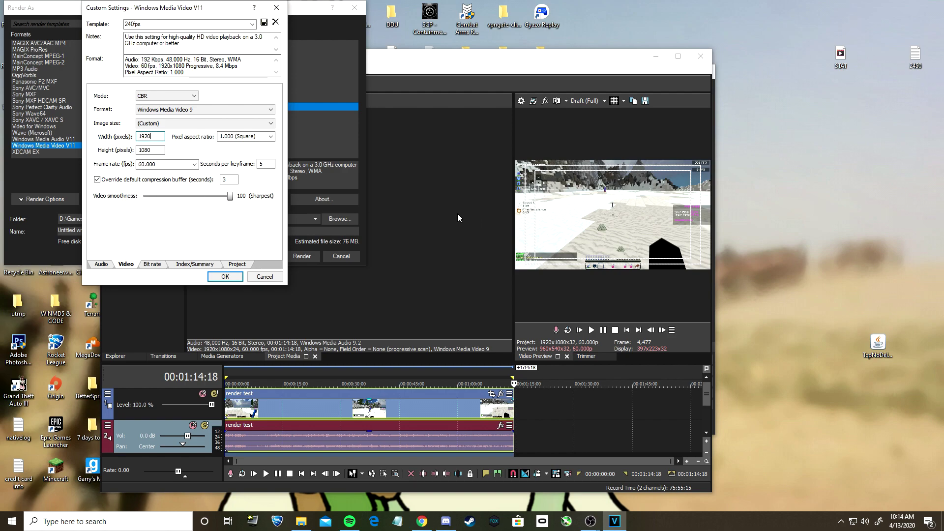
- Check the video frame rate and compression buffer values, and set the pixel aspect ratio to 1.000 (Square)
{"action": "left_click", "coordinate": [163, 164]}
{"action": "double_click", "coordinate": [162, 164]}
{"action": "left_click", "coordinate": [162, 164]}
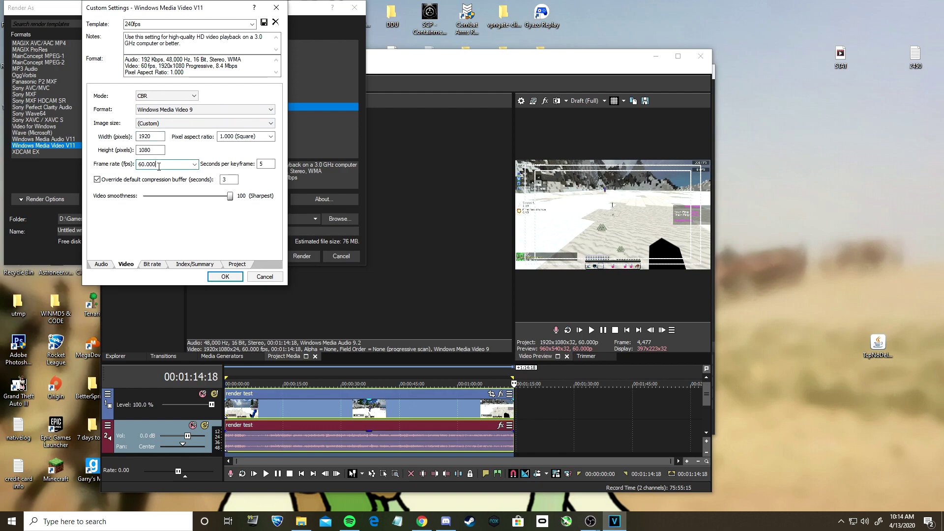
{"action": "left_click", "coordinate": [229, 179]}
{"action": "left_click", "coordinate": [228, 137]}
{"action": "left_click", "coordinate": [236, 146]}
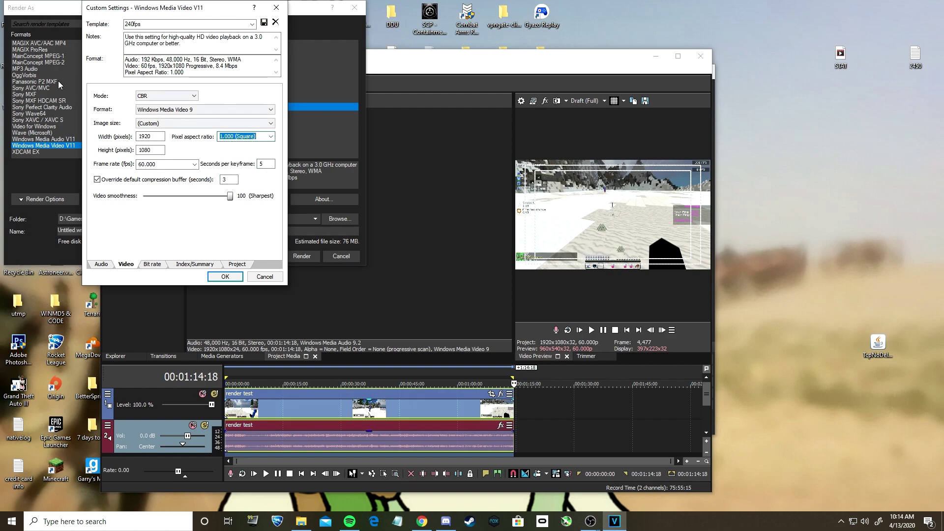
- Examine the template's Internet/LAN target bit rate and its index and summary settings
{"action": "left_click", "coordinate": [153, 265]}
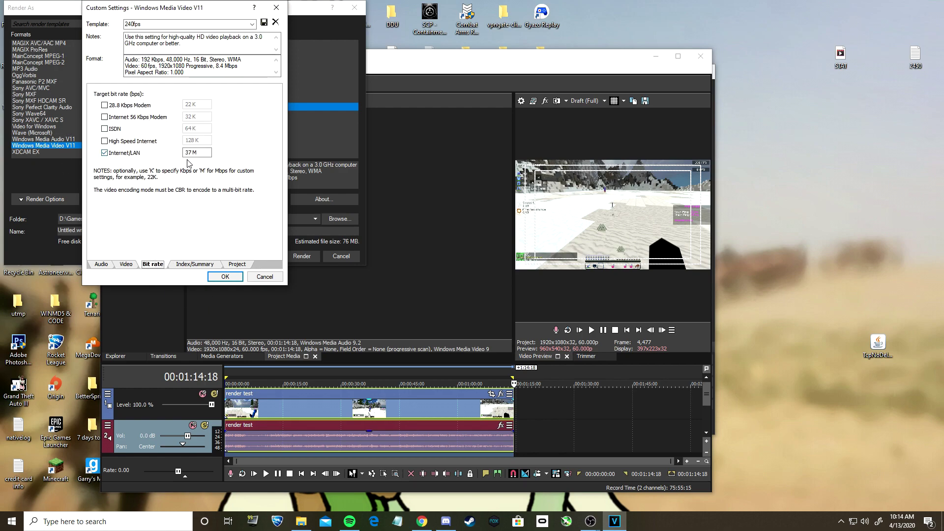
{"action": "left_click", "coordinate": [190, 152]}
{"action": "double_click", "coordinate": [191, 153]}
{"action": "left_click", "coordinate": [195, 264]}
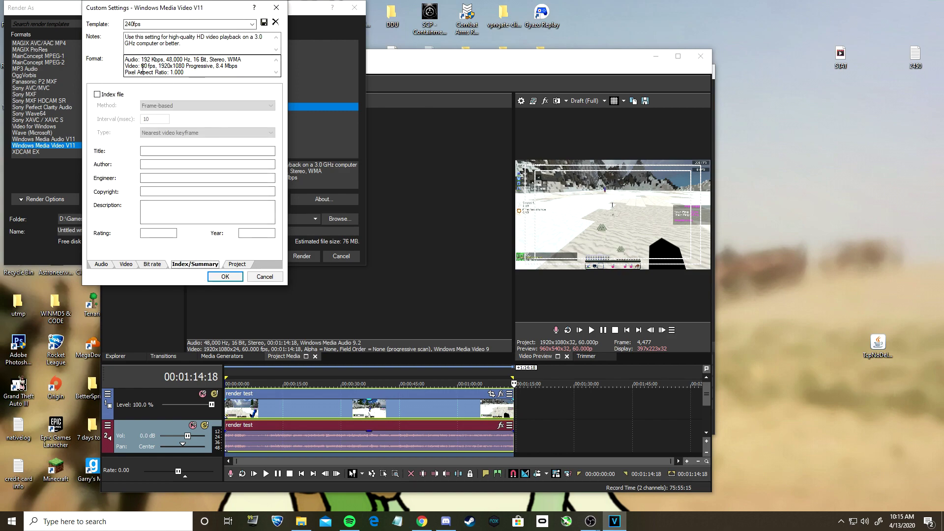
- Set the template's video rendering quality to Best and its stereoscopic 3D mode to Use Project Settings
{"action": "left_click", "coordinate": [238, 264]}
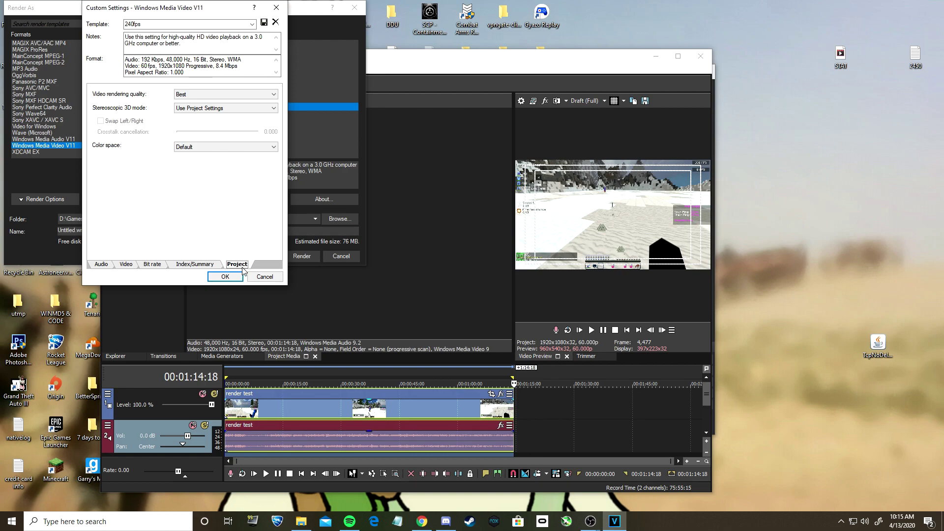
{"action": "left_click", "coordinate": [196, 97]}
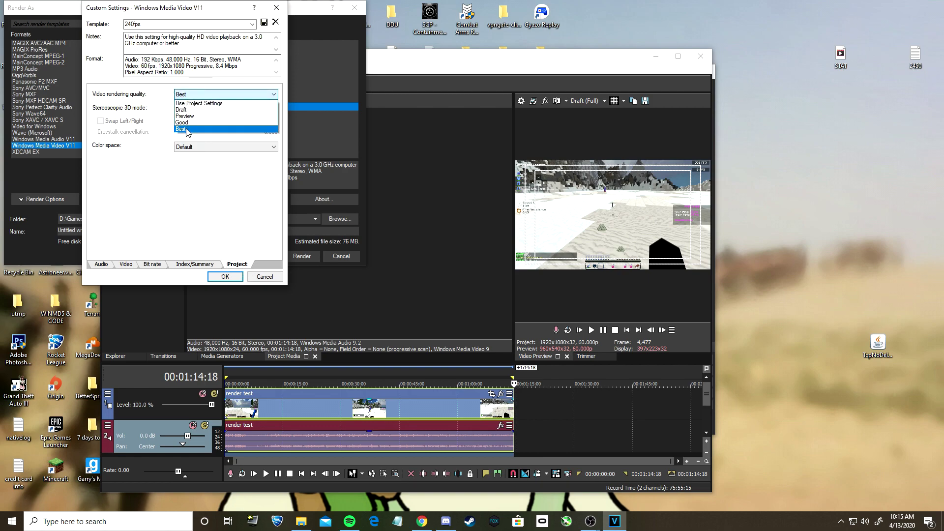
{"action": "left_click", "coordinate": [187, 129]}
{"action": "left_click", "coordinate": [190, 108]}
{"action": "left_click", "coordinate": [188, 118]}
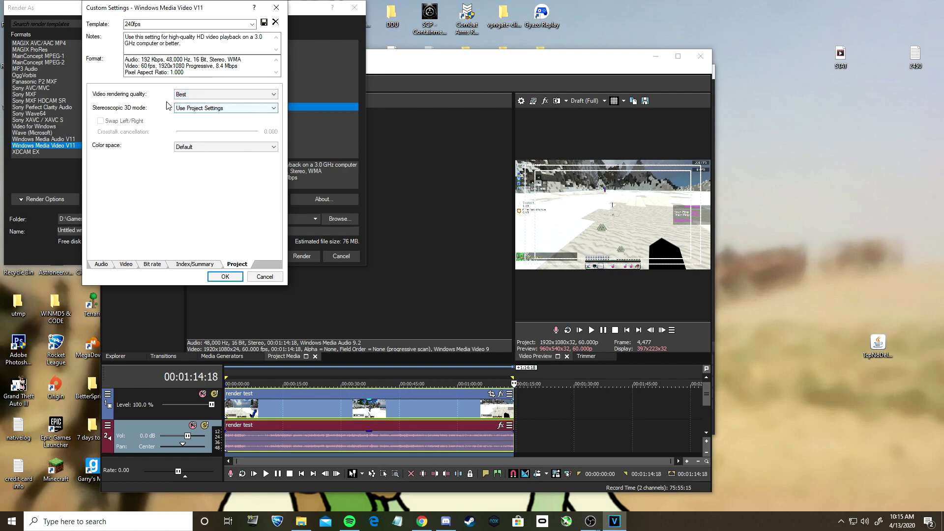
- Accept the custom template settings and close the Render As dialog without rendering
{"action": "left_click", "coordinate": [225, 277]}
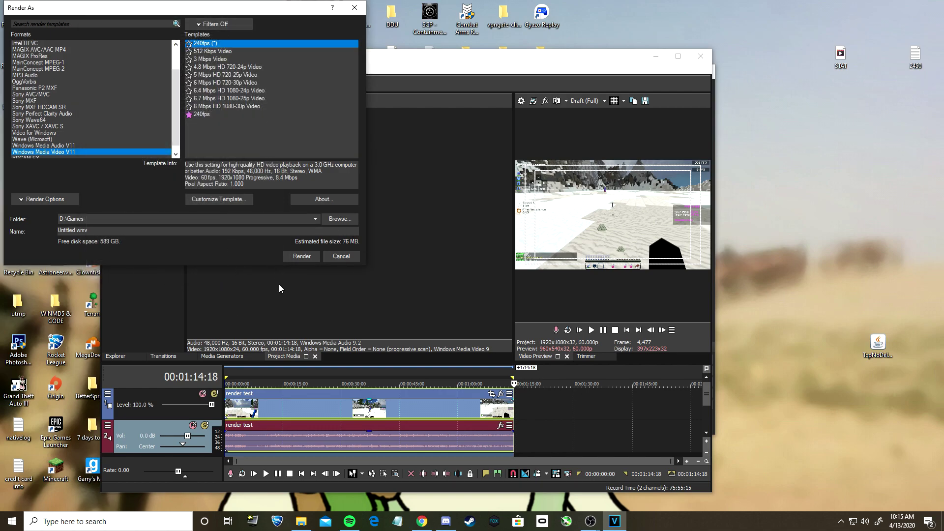
{"action": "left_click", "coordinate": [341, 256]}
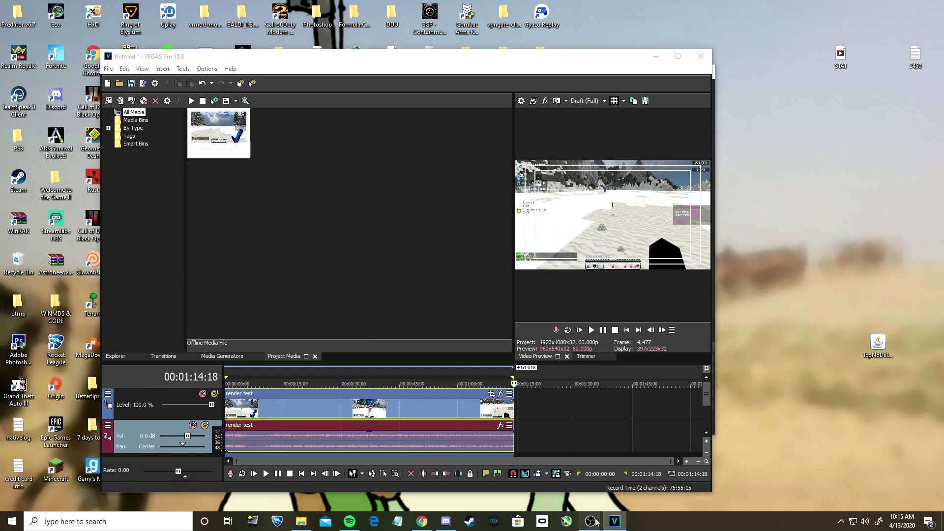
{"action": "mouse_move", "coordinate": [595, 521]}
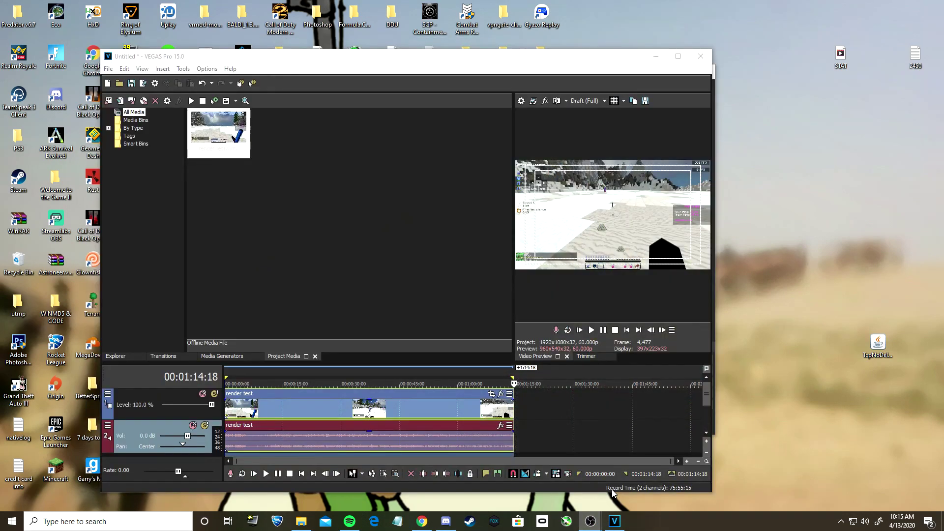